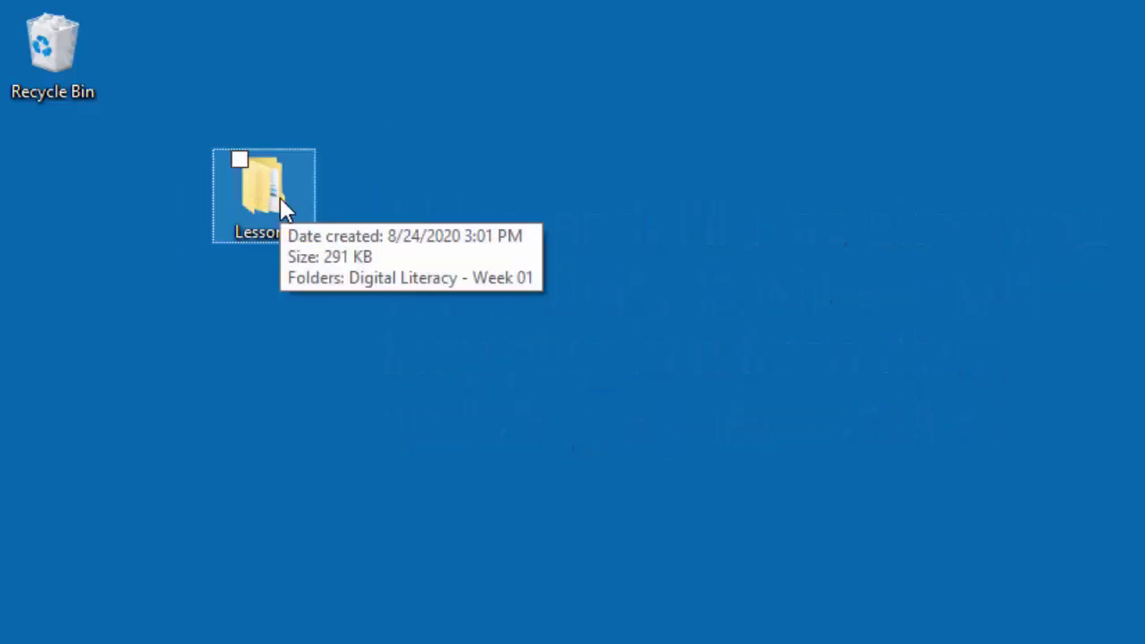
# - Open the Digital Literacy - Week 01 folder inside the Lessons folder on the desktop
pyautogui.doubleClick(281, 202)
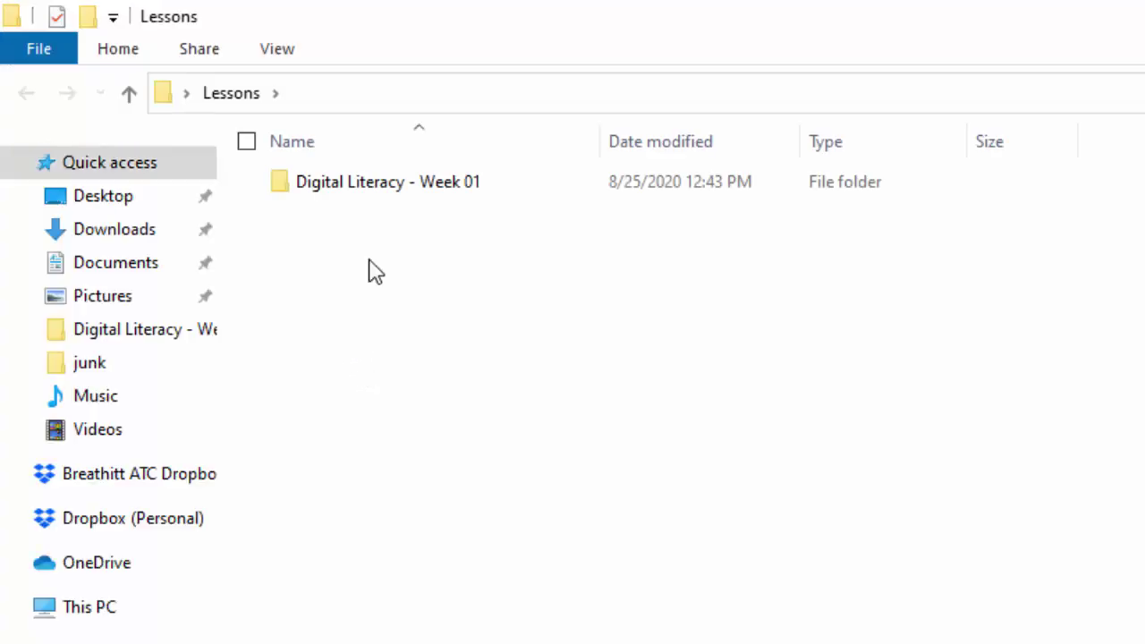
pyautogui.moveTo(352, 192)
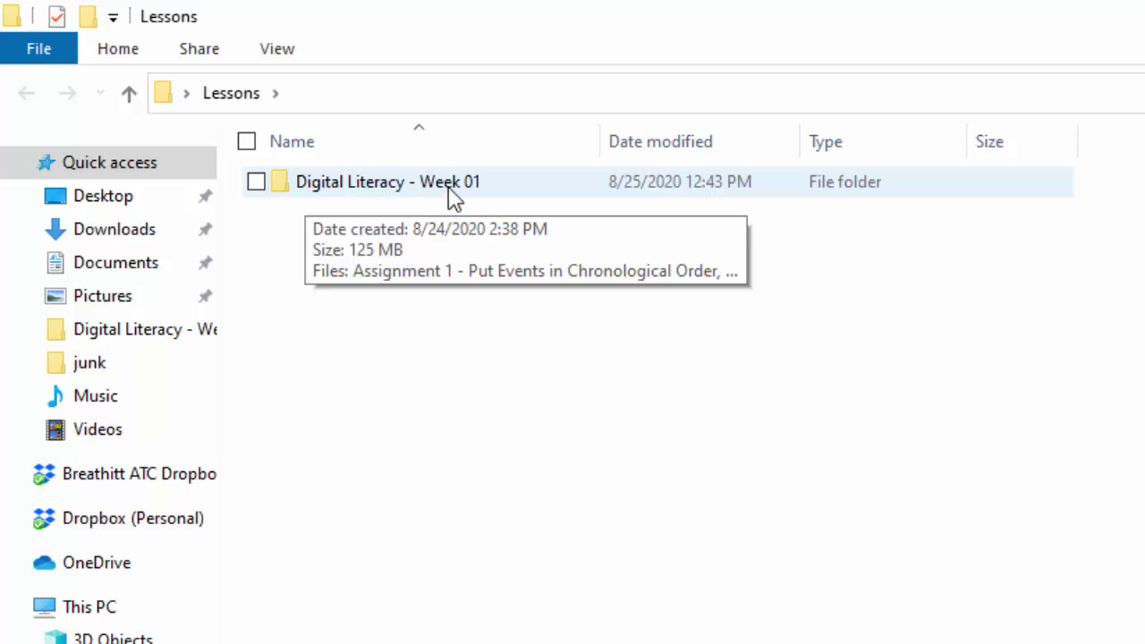
pyautogui.click(355, 190)
pyautogui.doubleClick(354, 190)
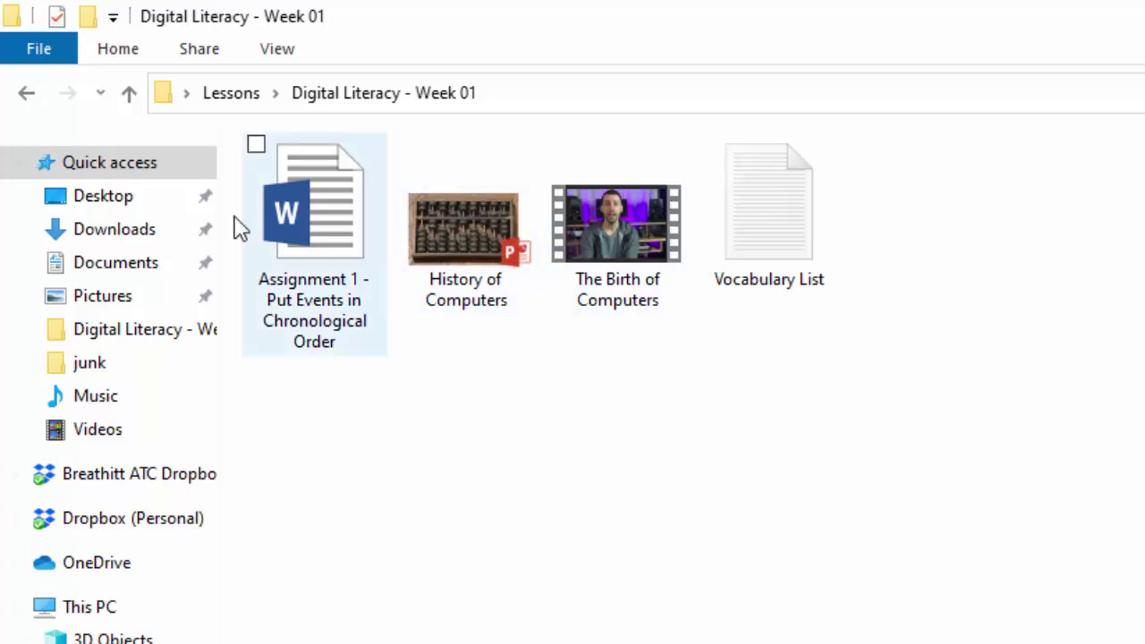
# - Look over the video, presentation, assignment and vocabulary files in the Digital Literacy - Week 01 folder
pyautogui.click(632, 264)
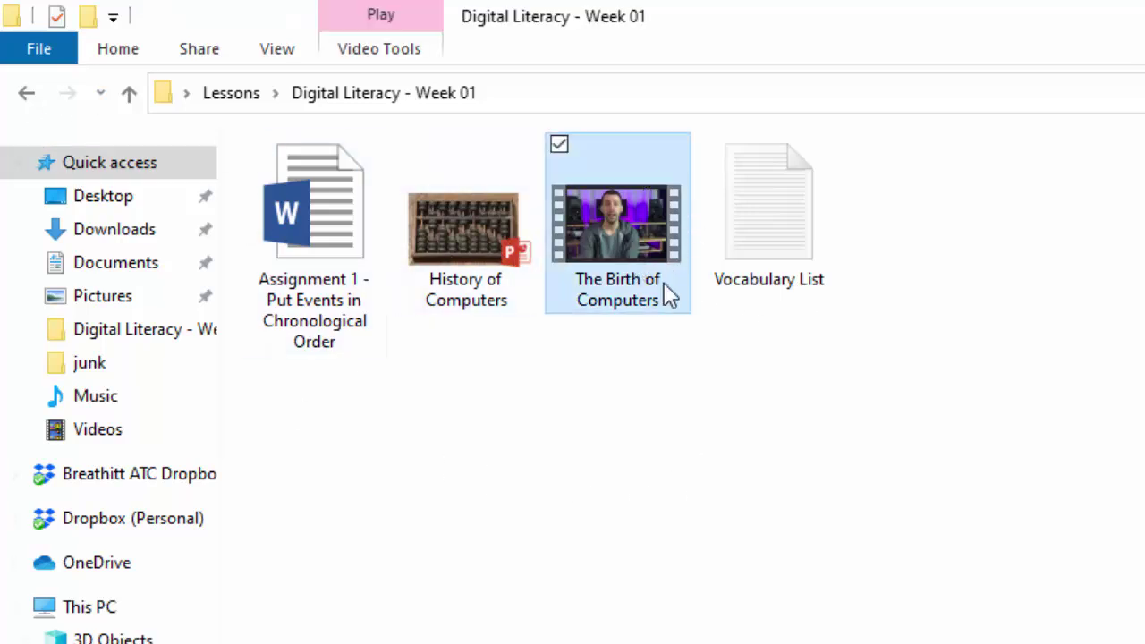
pyautogui.click(467, 255)
pyautogui.click(326, 236)
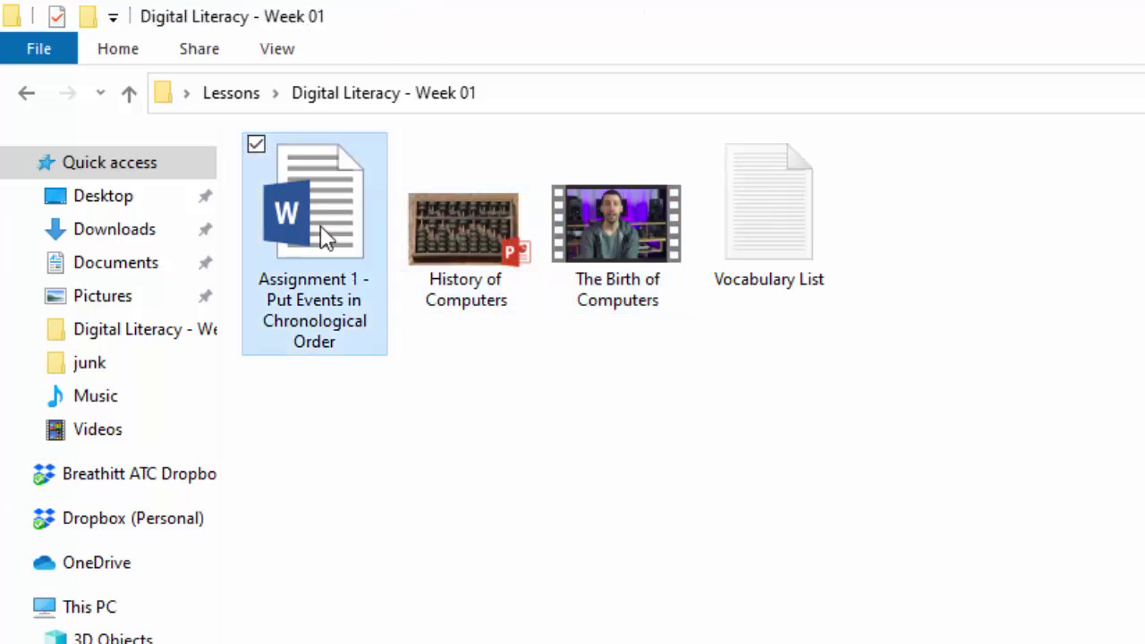
pyautogui.click(803, 234)
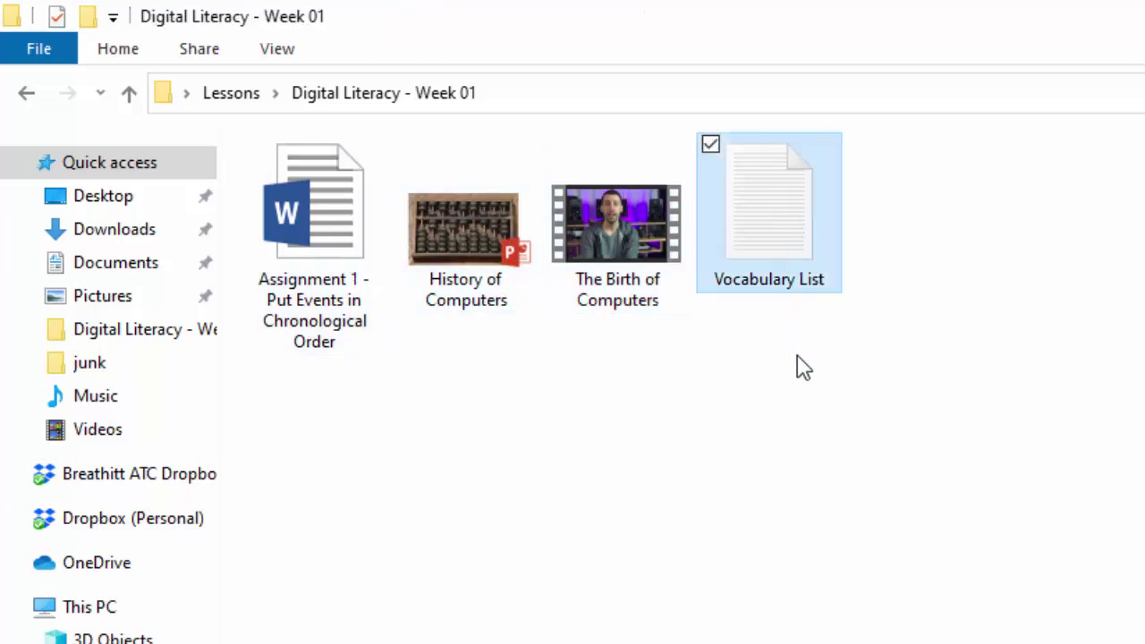
pyautogui.click(605, 417)
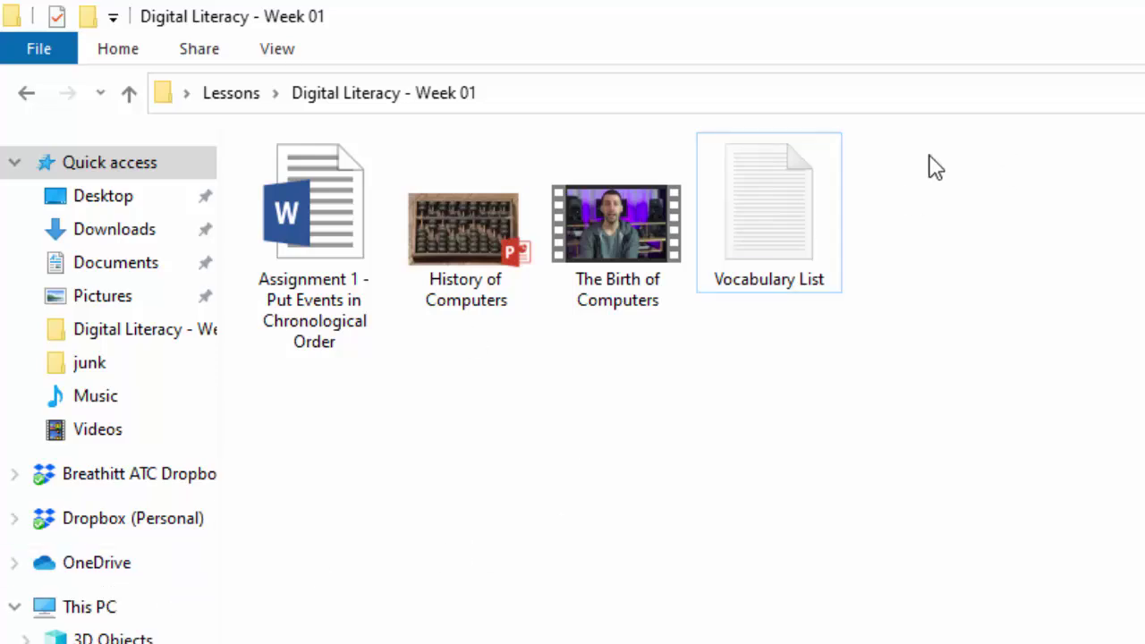
# - Create a new Microsoft Word document in the week's folder, named "Answer Sheet - Name 4 Eras of Computers"
pyautogui.rightClick(1029, 226)
pyautogui.moveTo(541, 504)
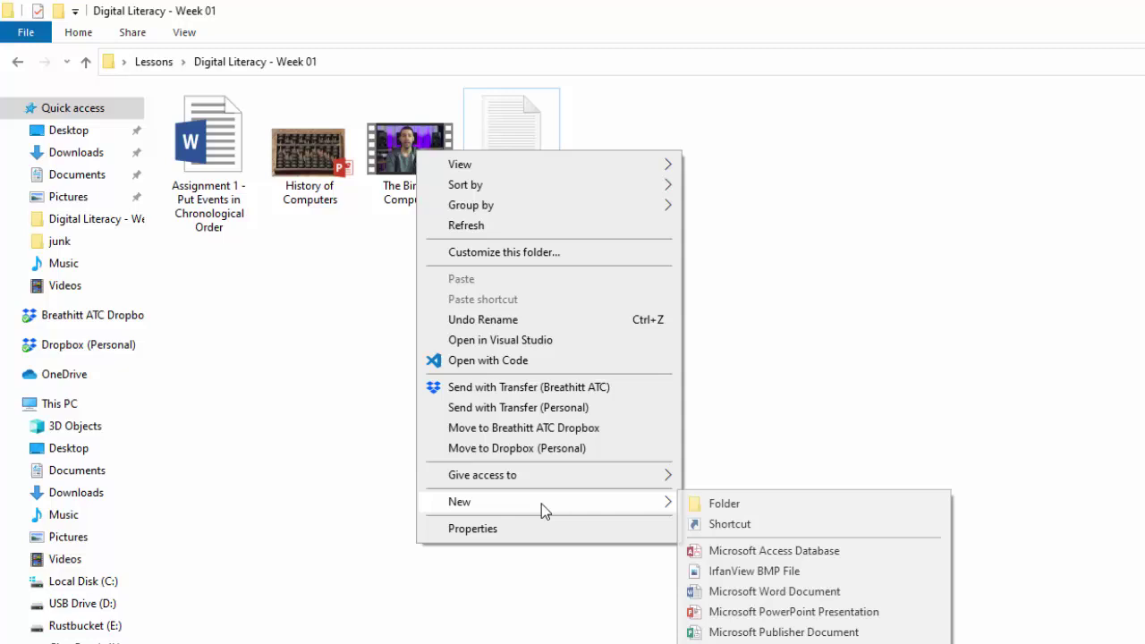
pyautogui.click(762, 599)
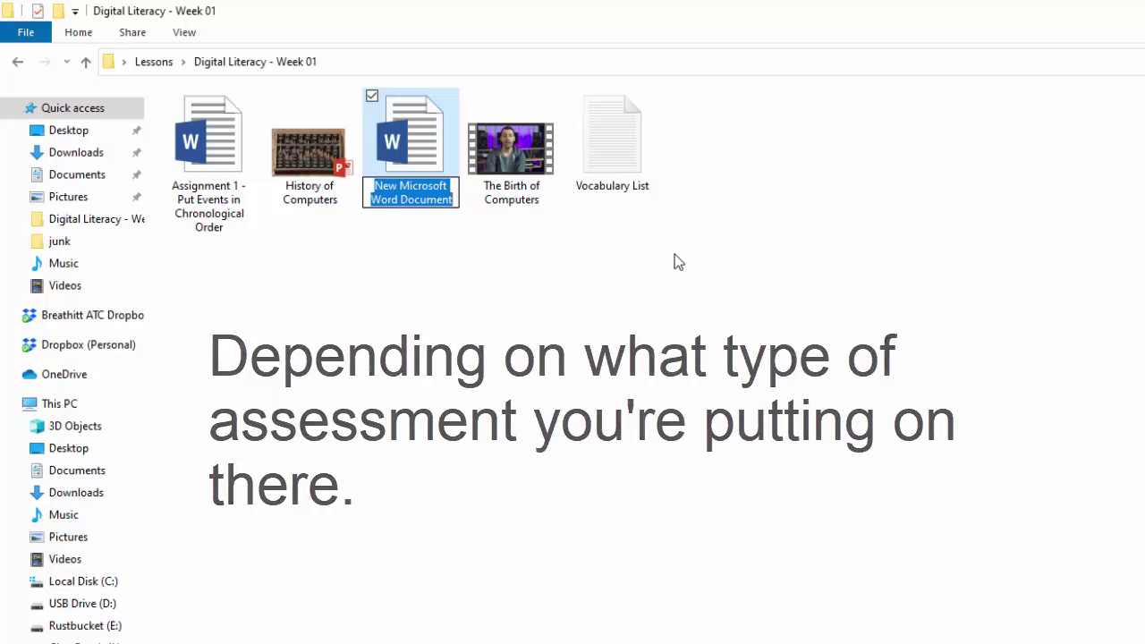
pyautogui.write('Answer Sheet ')
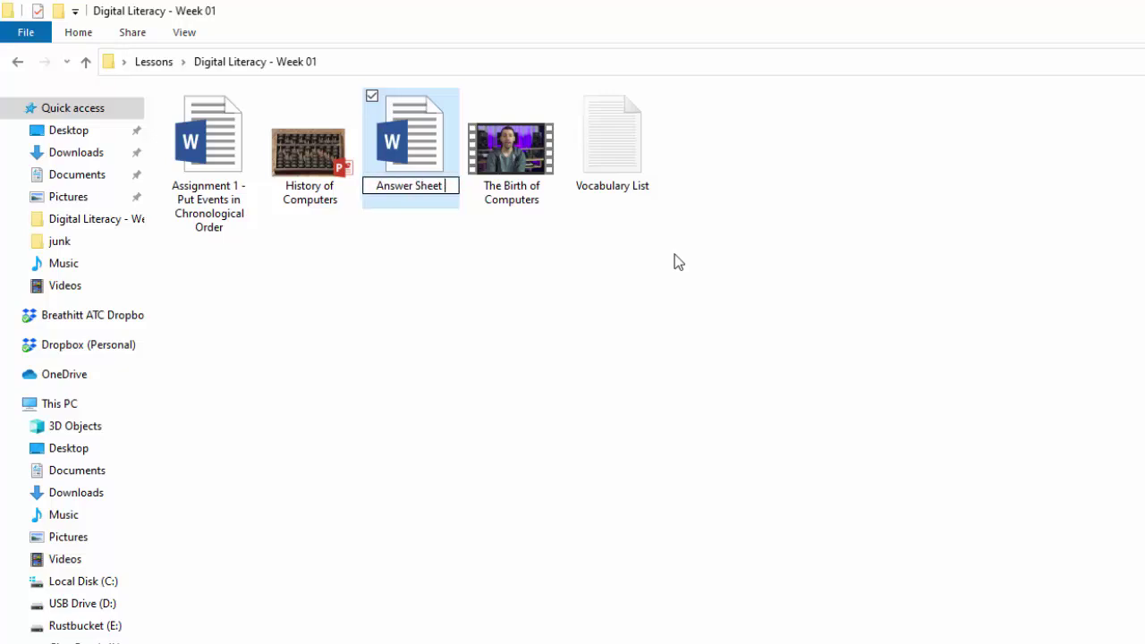
pyautogui.write('- Name 4 Eras of Computers')
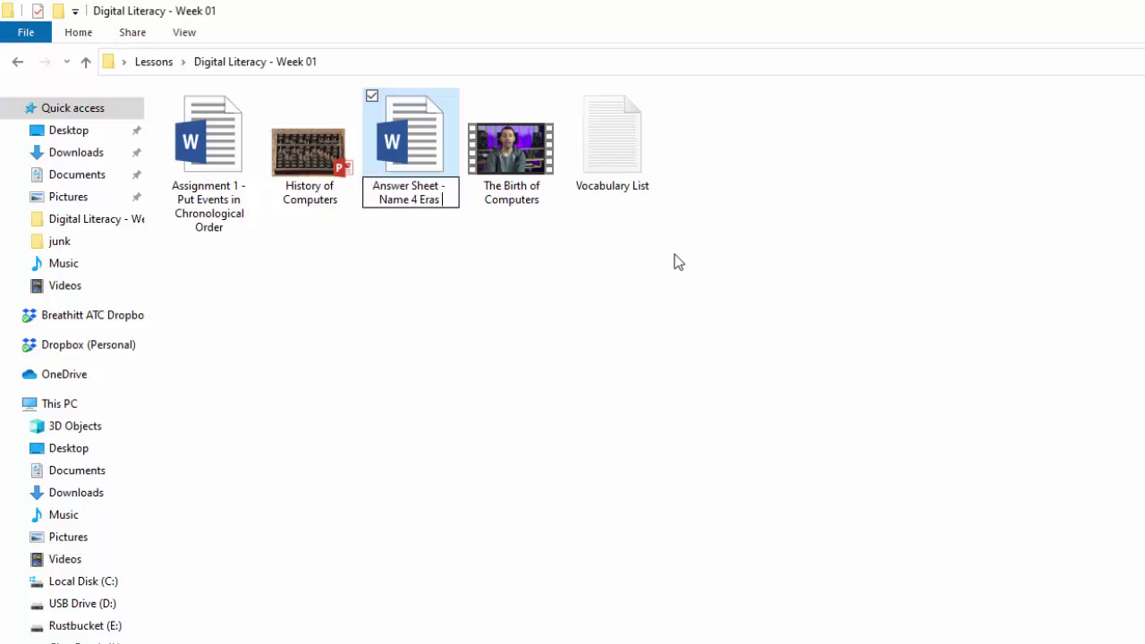
pyautogui.press('Return')
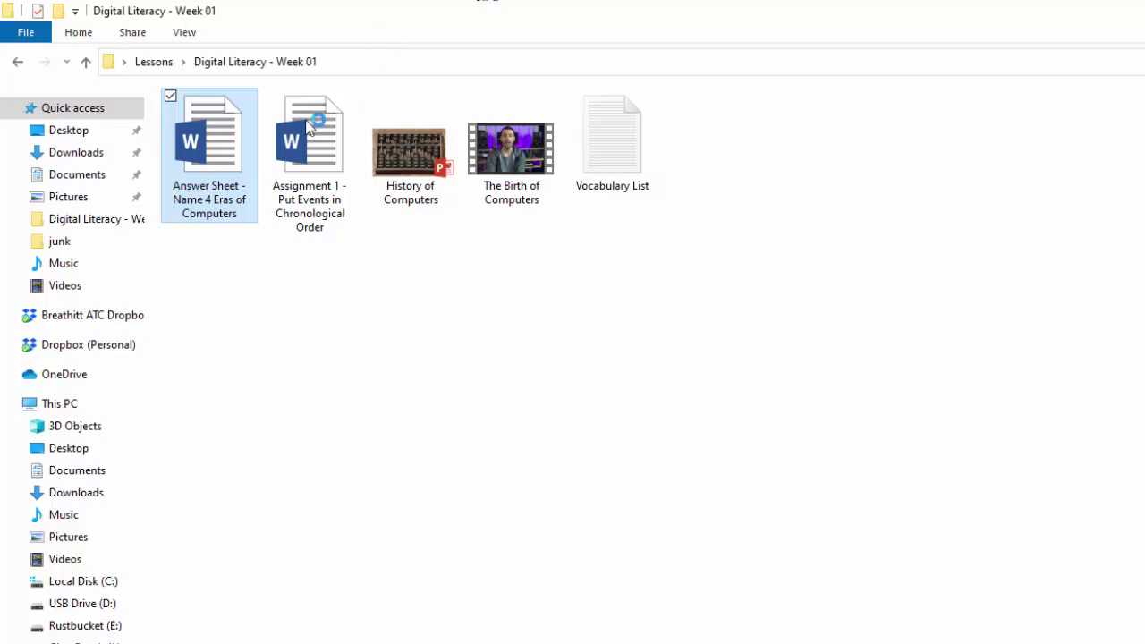
# - Open the answer sheet document, enter the placeholder text "Blah blah blah", then save and close it
pyautogui.doubleClick(163, 205)
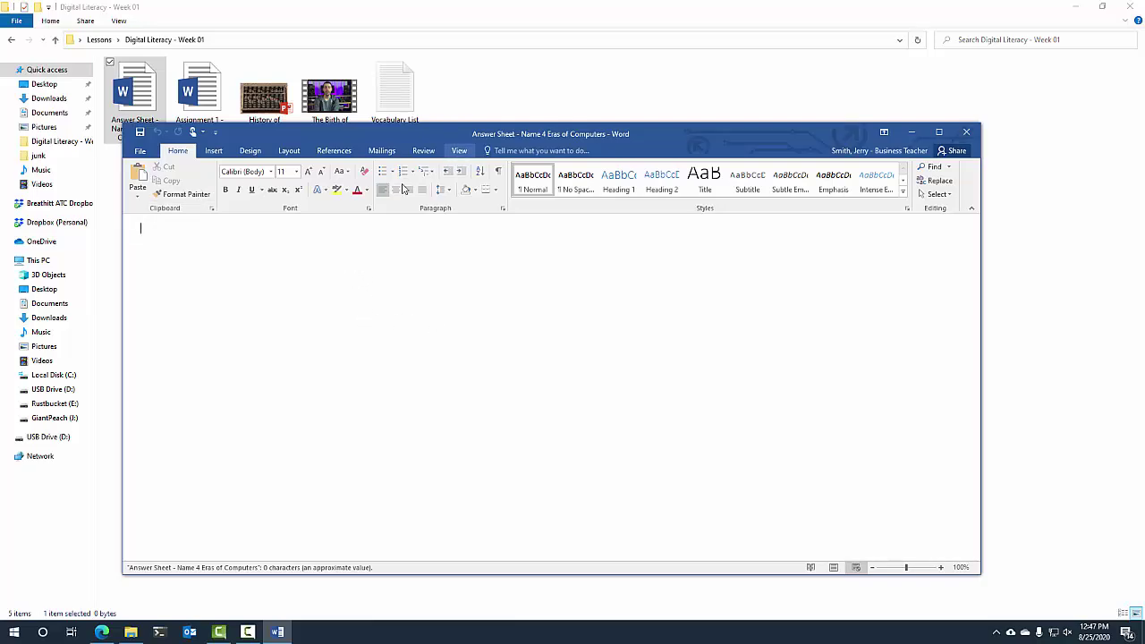
pyautogui.write('Blah blah blah')
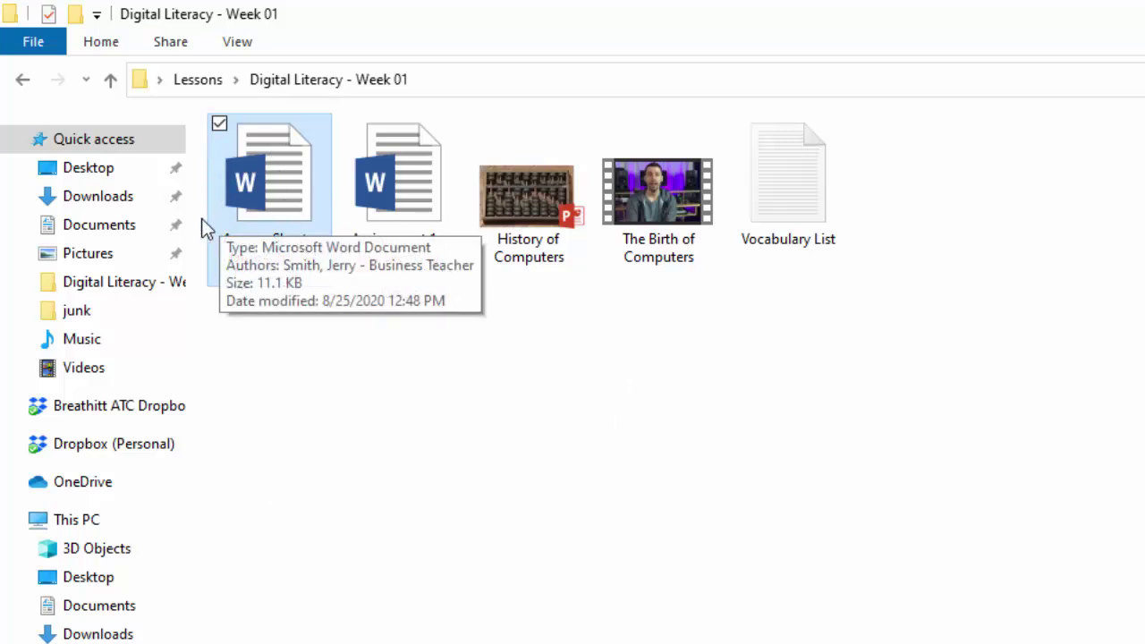
pyautogui.click(438, 419)
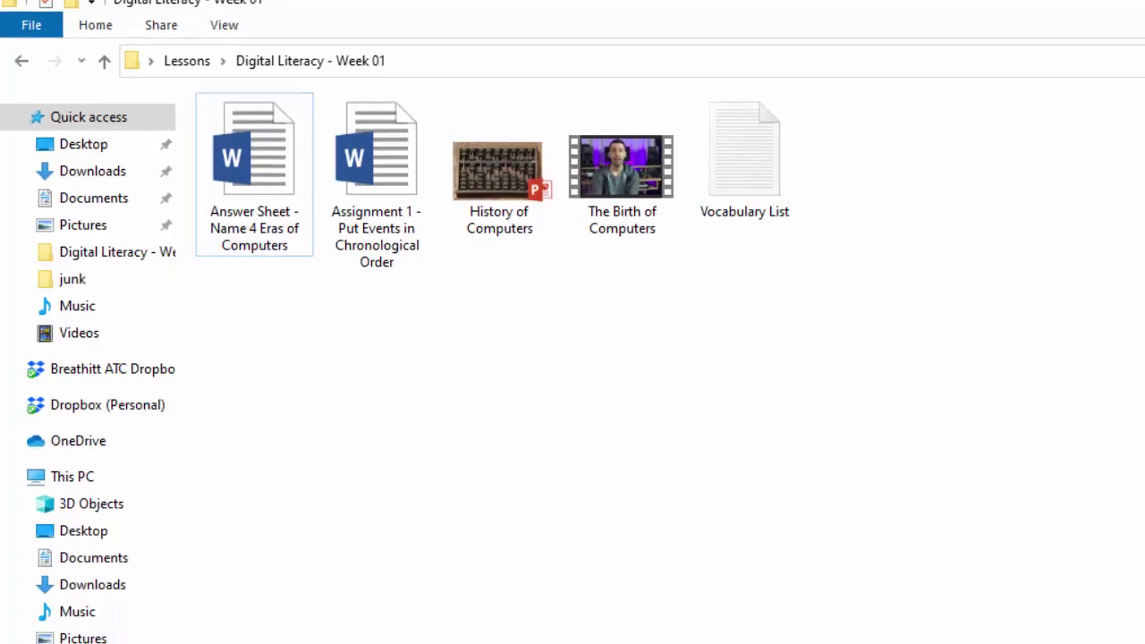
# - Switch to Word, create a blank document and enter the heading "Week 1 Instructions"
pyautogui.press('super')
pyautogui.write('word')
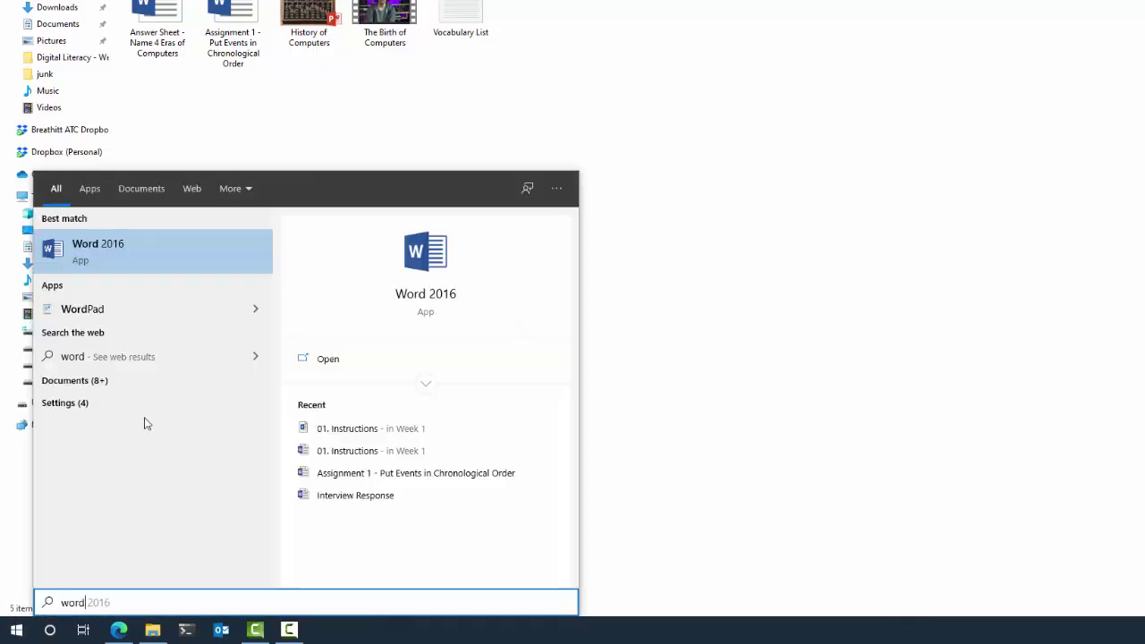
pyautogui.press('Return')
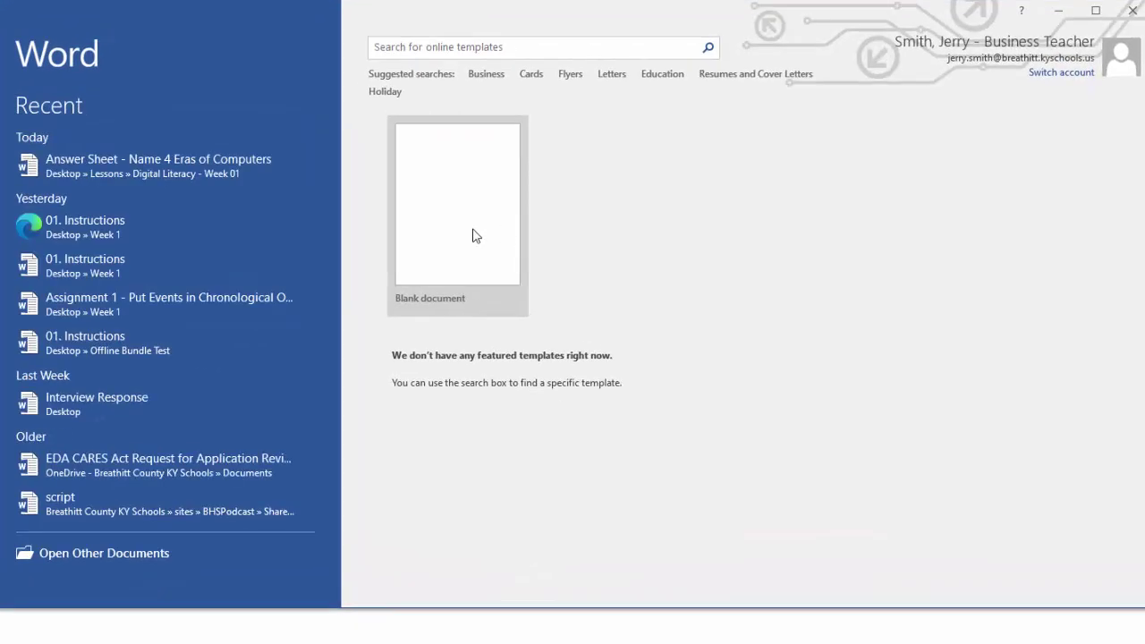
pyautogui.click(476, 236)
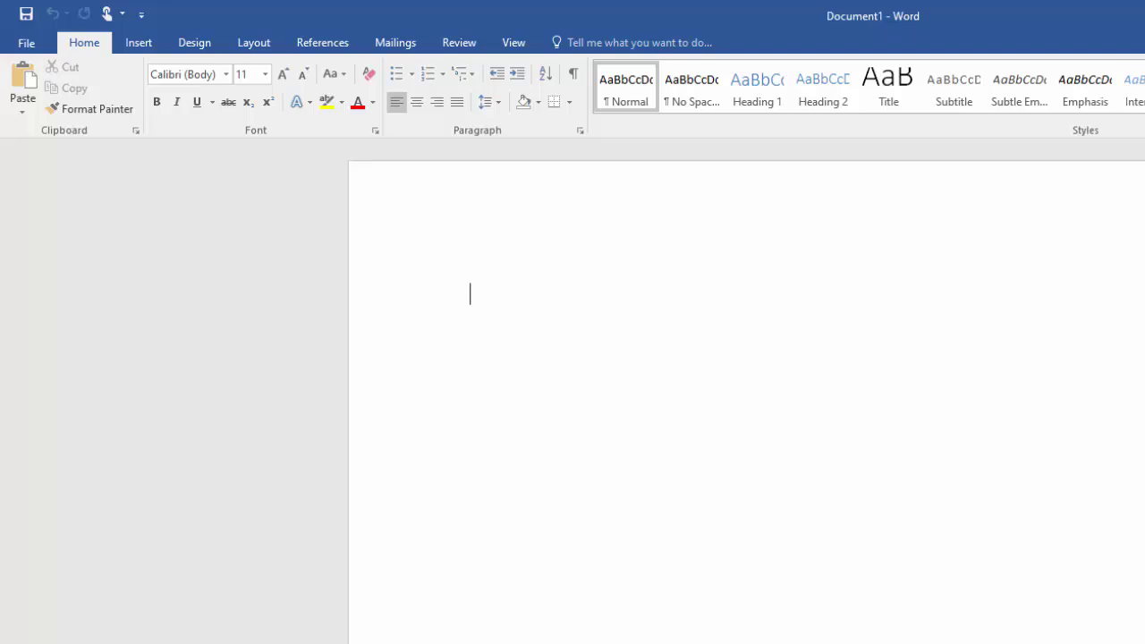
pyautogui.write('Week 1 Instructions')
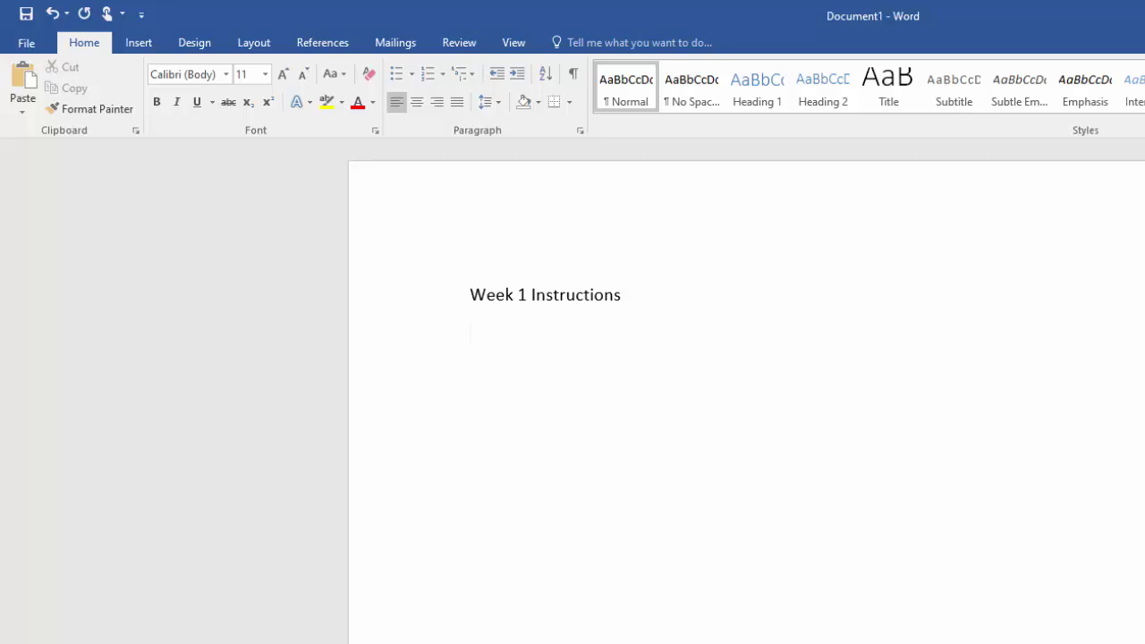
# - Start a numbered list below the heading with "Review the PowerPoint on the History of Computers" and "Study the vocabulary"
pyautogui.write('1.')
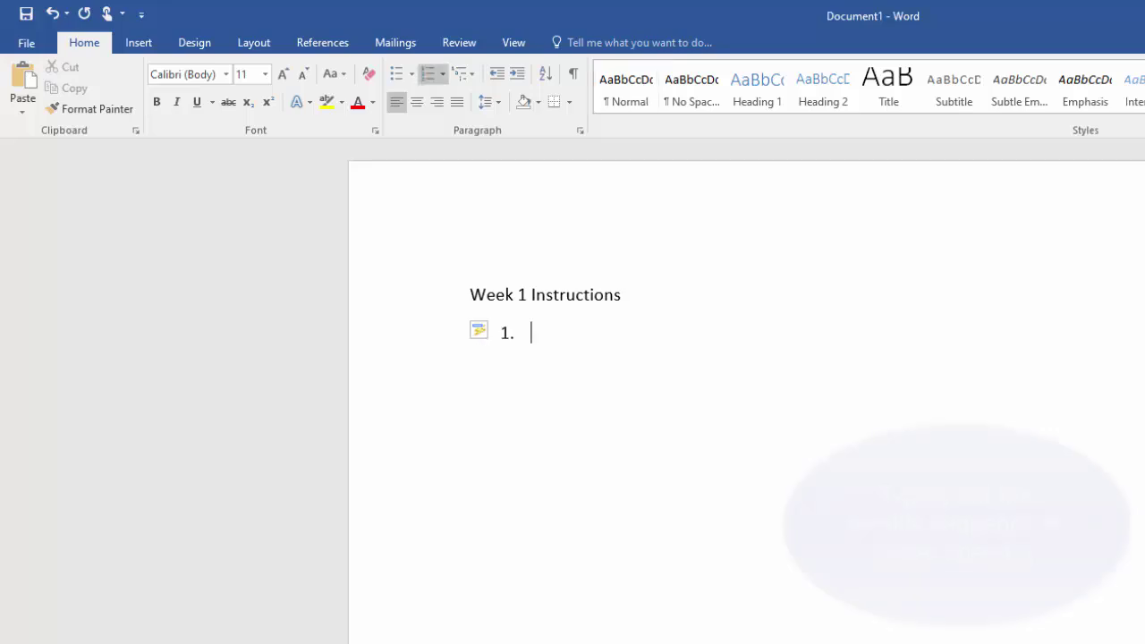
pyautogui.write(' Review the PowerPoint on the History of Computere')
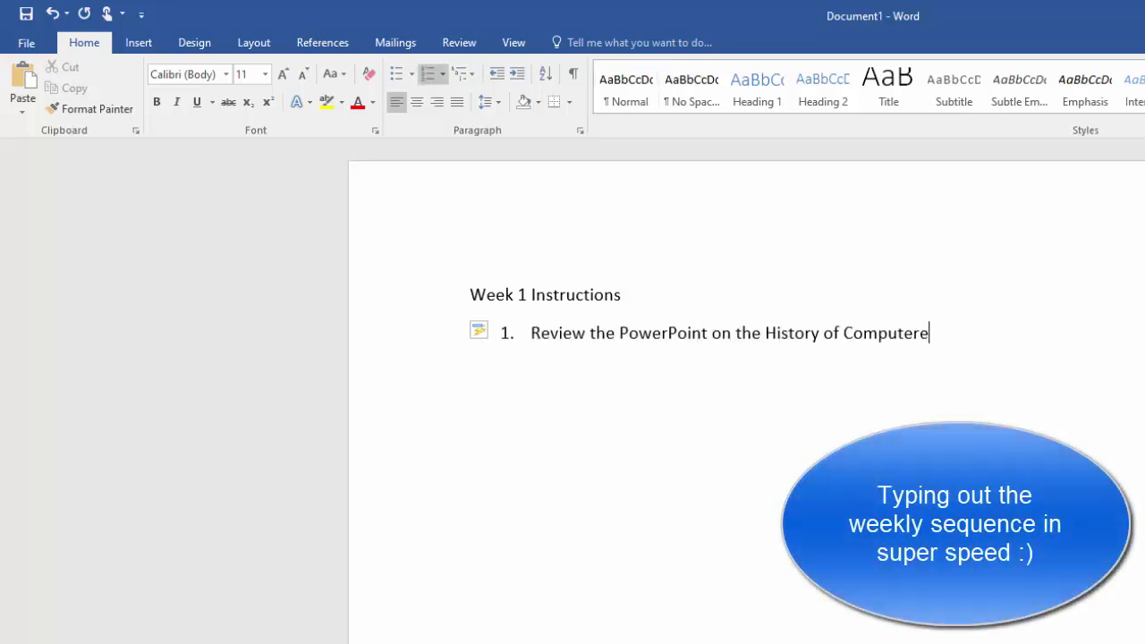
pyautogui.press('BackSpace')
pyautogui.write('s')
pyautogui.press('Return')
pyautogui.hotkey('alt', 'Tab')
pyautogui.hotkey('alt', 'Tab')
pyautogui.write('Study the vocabulary')
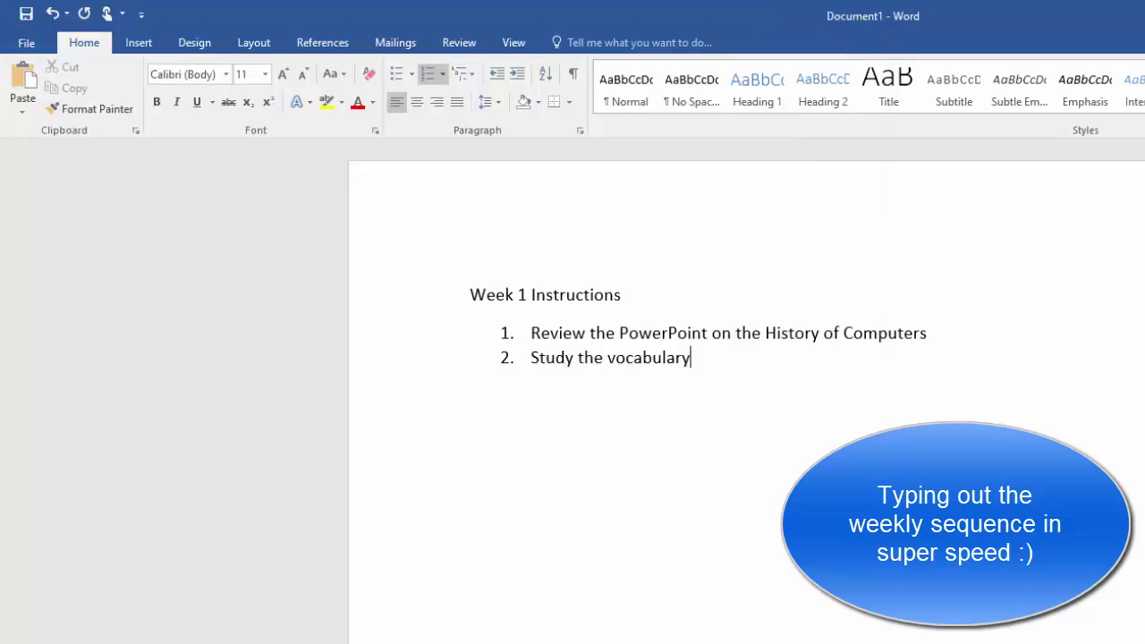
pyautogui.press('Return')
# - Add list items "Complete Assignment 1 – Putting events in chronological order" and "Watch the video on the Four Eras of Computers"
pyautogui.hotkey('alt', 'Tab')
pyautogui.hotkey('alt', 'Tab')
pyautogui.write('Complete Assignment 1')
pyautogui.write(' - Putting events in chronological orde')
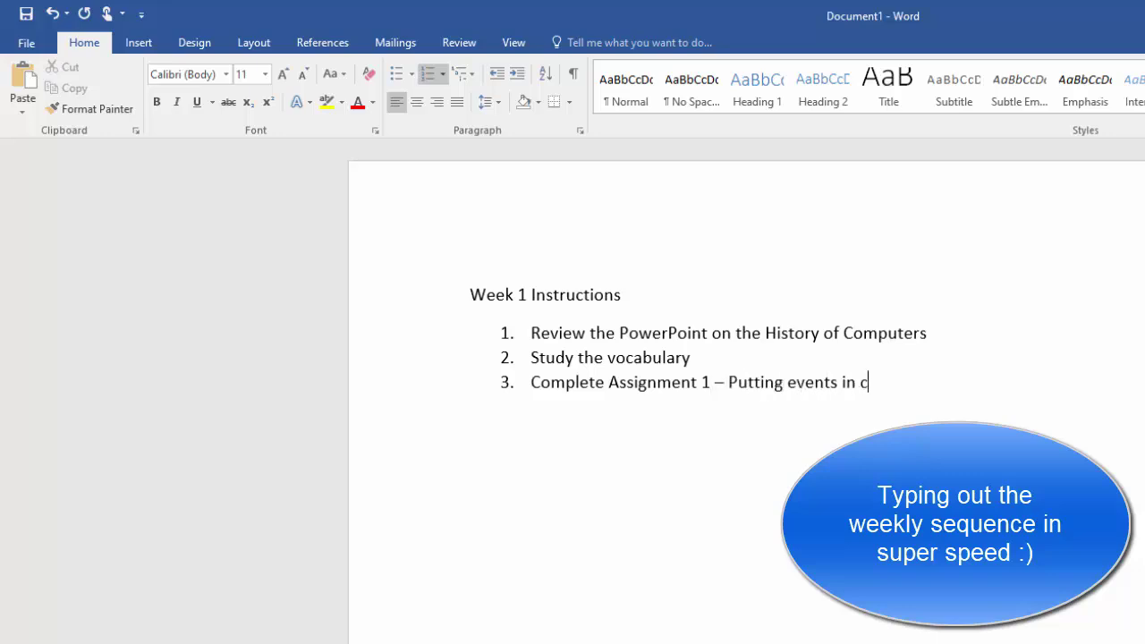
pyautogui.write('r')
pyautogui.press('Return')
pyautogui.write('Watch the video on the Four Eras of Computers')
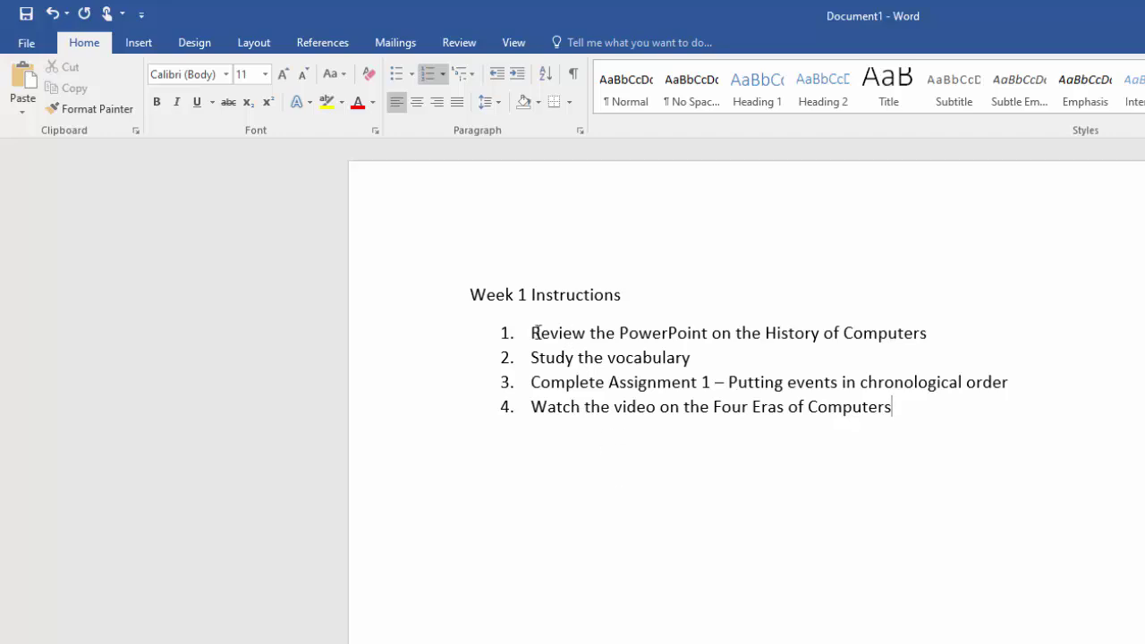
# - Hyperlink "History of Computers" in the first list item to the History of Computers presentation in Desktop > Lessons > Digital Literacy - Week 01
pyautogui.moveTo(532, 333); pyautogui.dragTo(945, 409)
pyautogui.click(945, 409)
pyautogui.moveTo(768, 335); pyautogui.dragTo(928, 337)
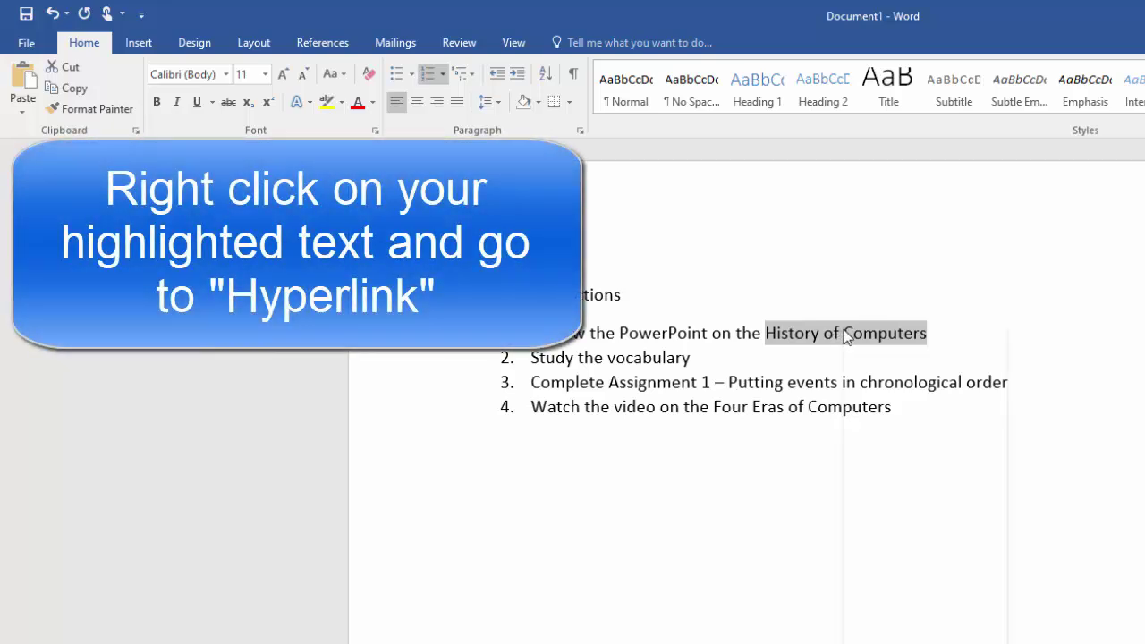
pyautogui.rightClick(844, 331)
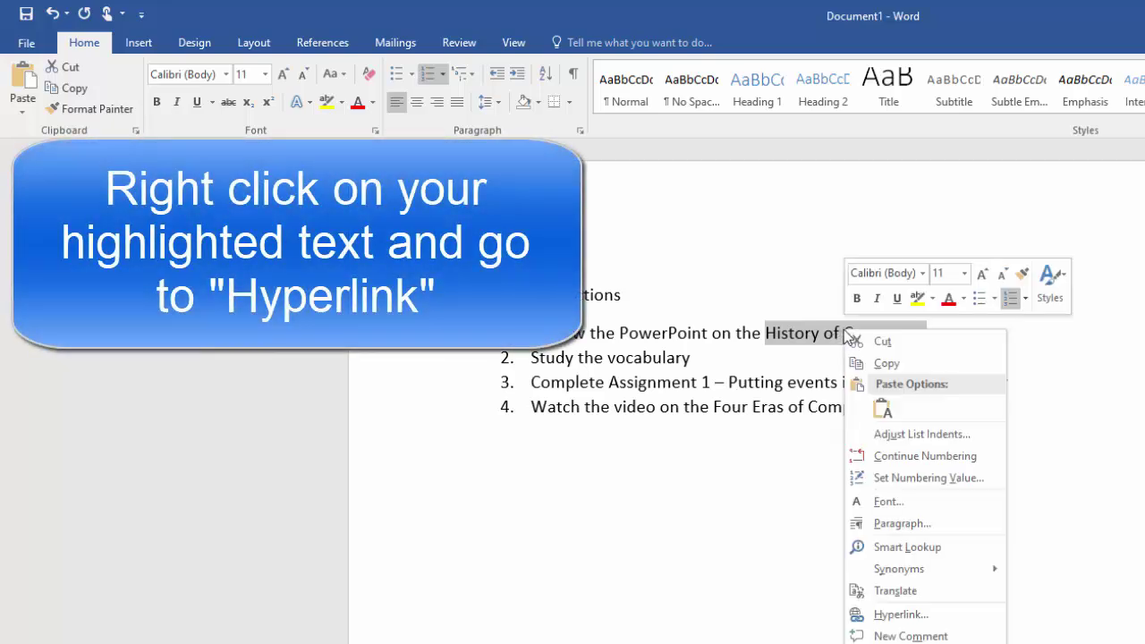
pyautogui.click(906, 616)
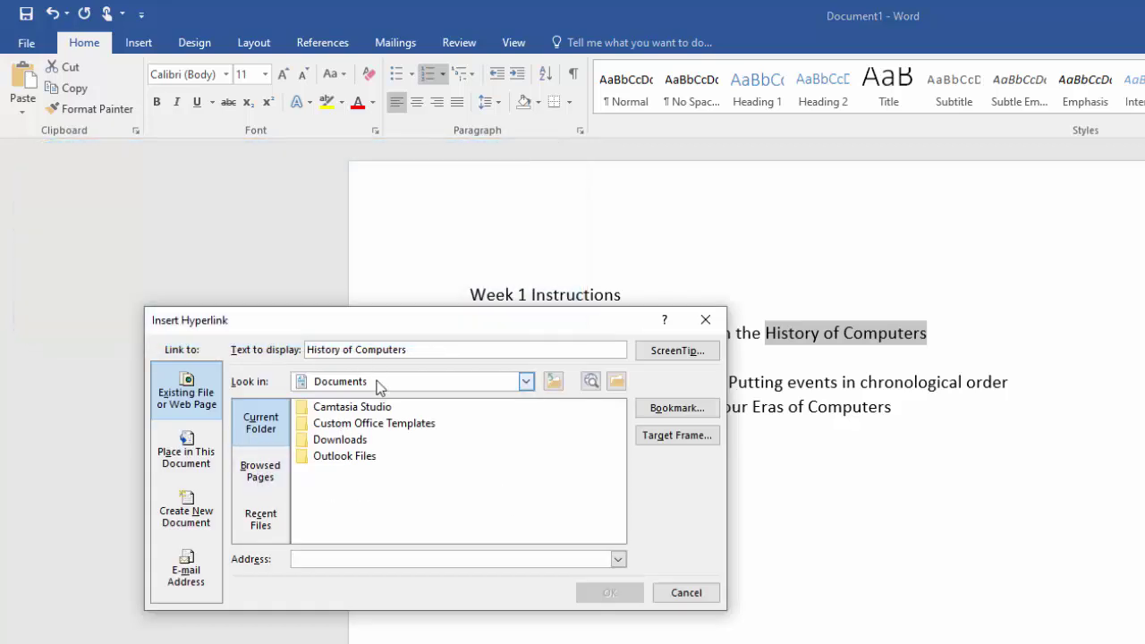
pyautogui.click(518, 385)
pyautogui.click(467, 427)
pyautogui.doubleClick(350, 409)
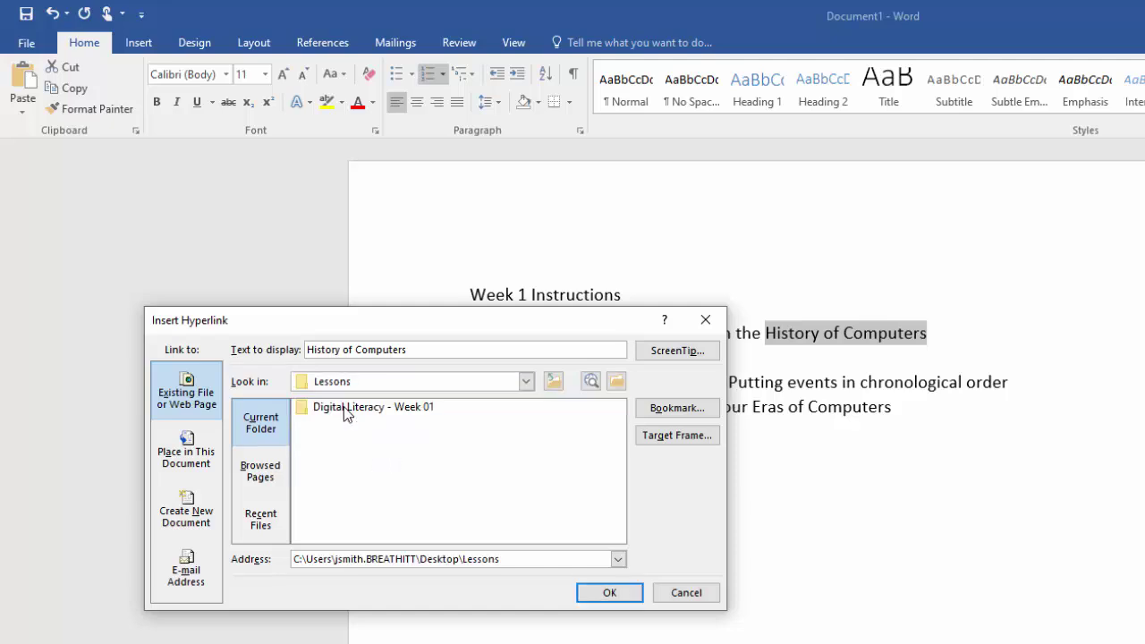
pyautogui.doubleClick(344, 406)
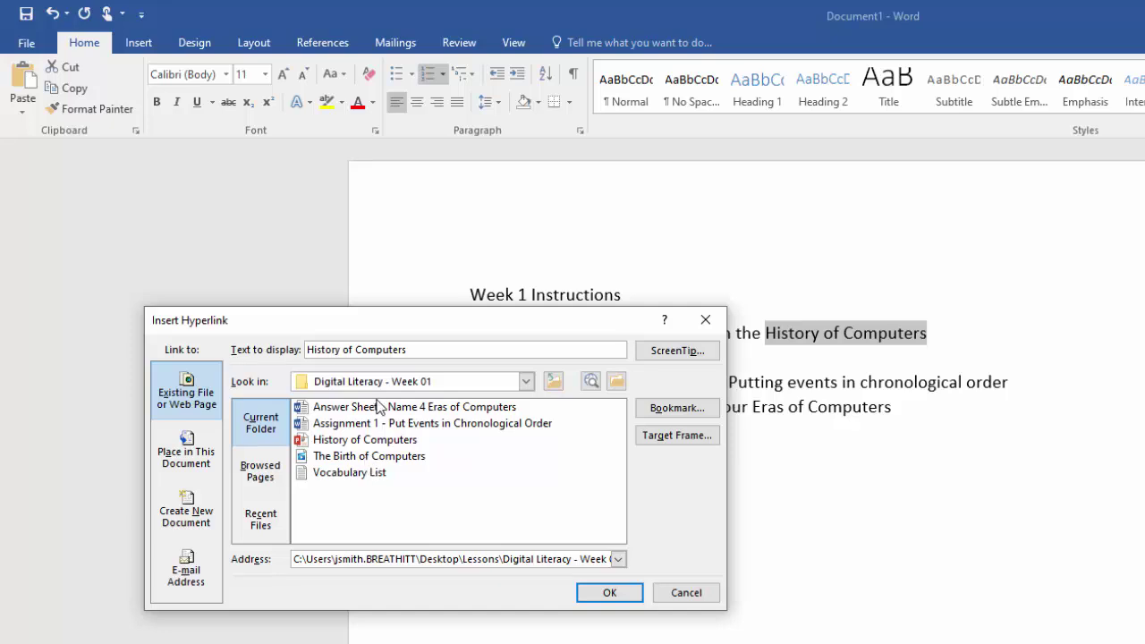
pyautogui.doubleClick(376, 440)
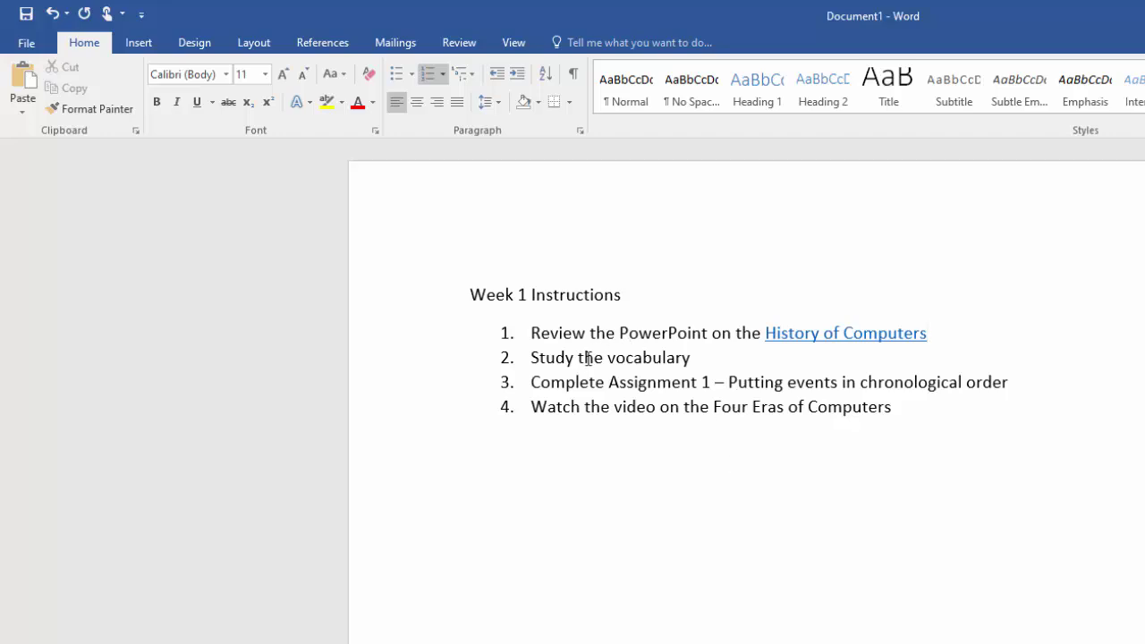
# - Hyperlink the word "vocabulary" in the second list item to the Vocabulary List file in Desktop > Lessons > Digital Literacy - Week 01
pyautogui.click(532, 358)
pyautogui.moveTo(613, 360); pyautogui.dragTo(695, 358)
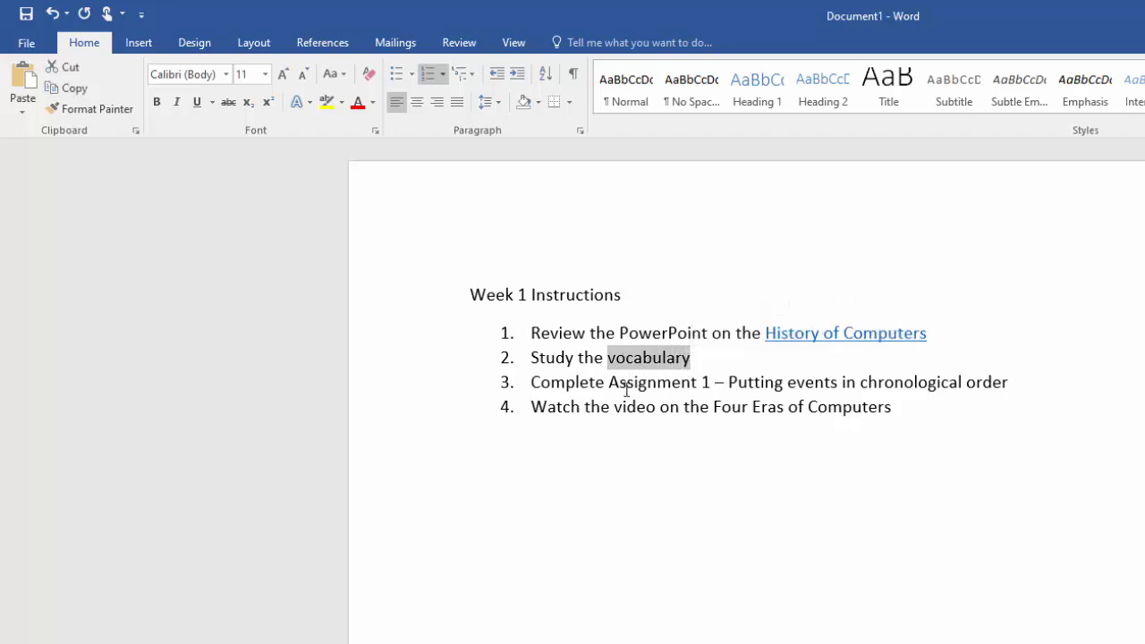
pyautogui.rightClick(670, 366)
pyautogui.click(716, 640)
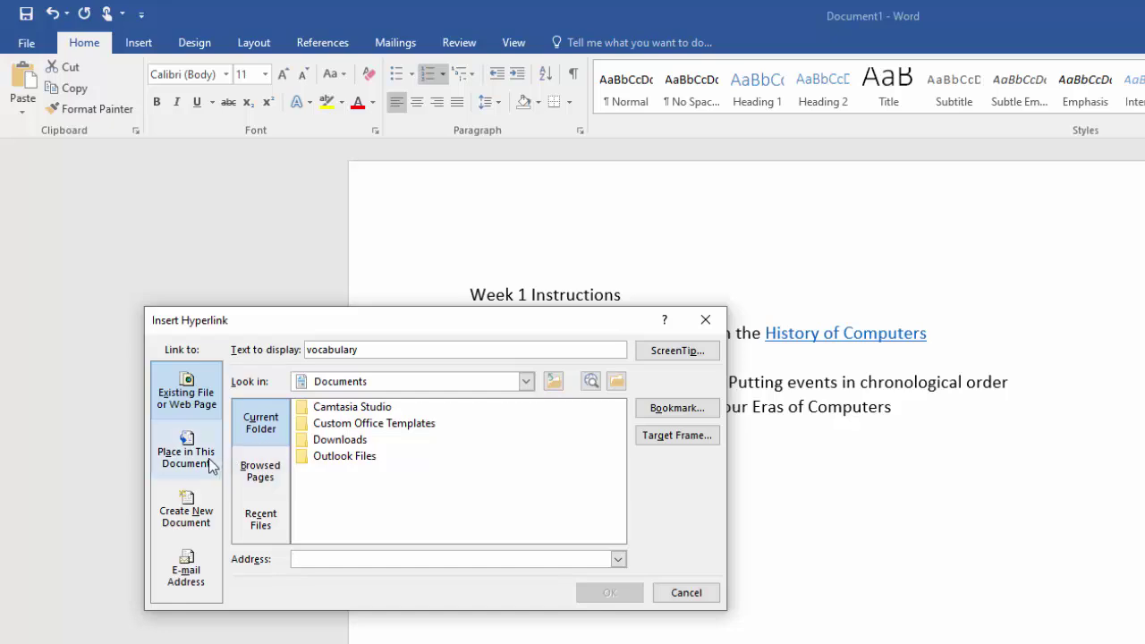
pyautogui.click(354, 381)
pyautogui.click(355, 386)
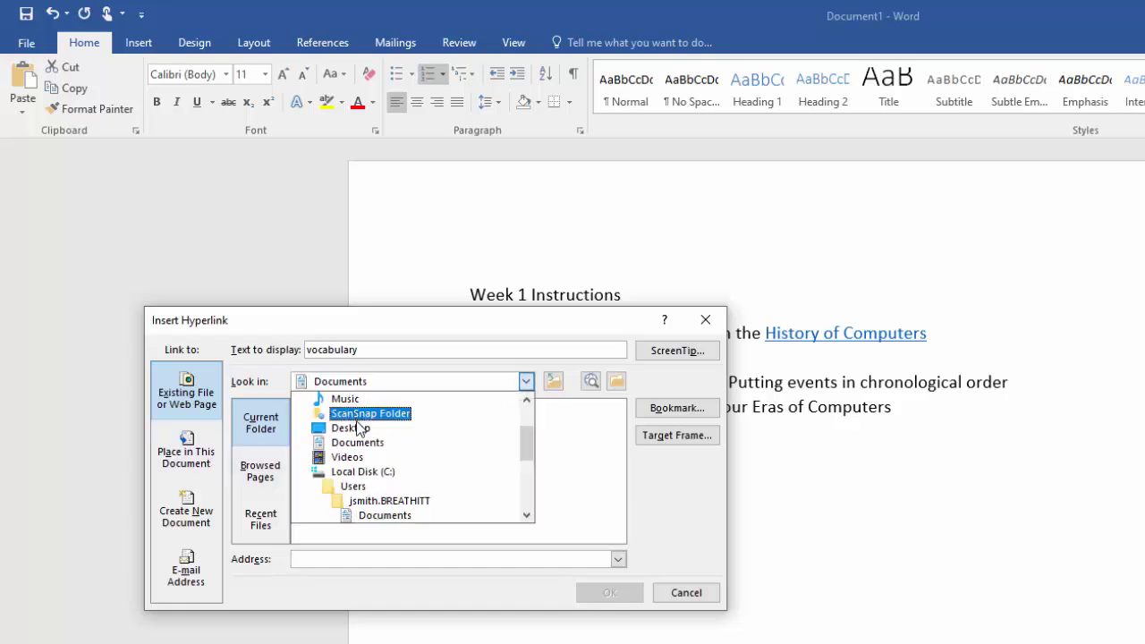
pyautogui.click(361, 437)
pyautogui.doubleClick(341, 407)
pyautogui.doubleClick(374, 408)
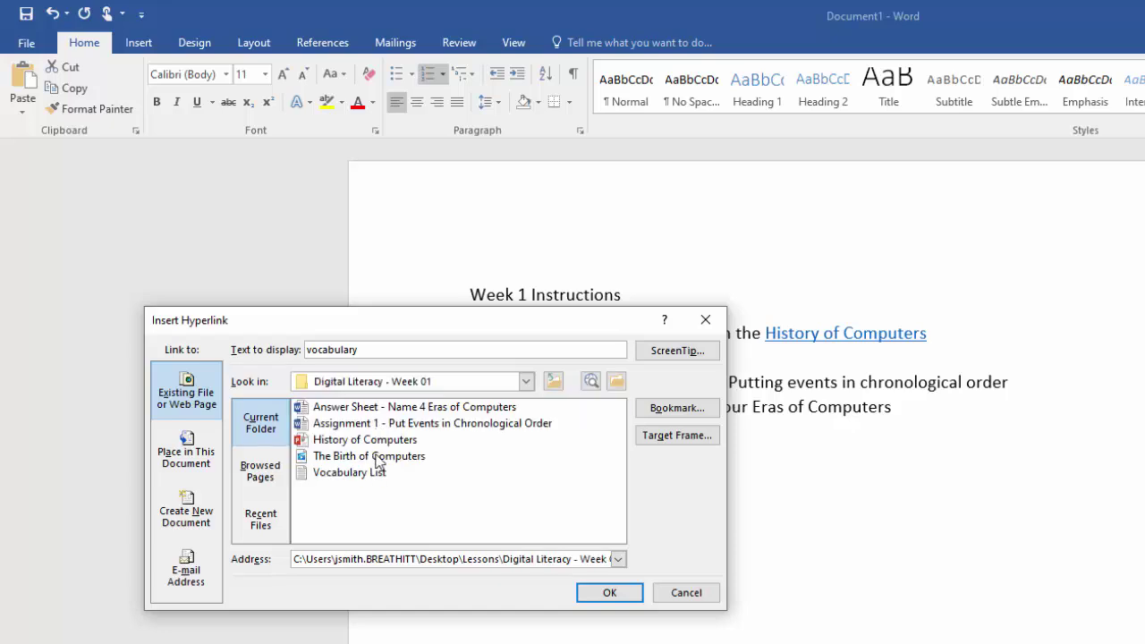
pyautogui.click(377, 474)
pyautogui.doubleClick(377, 473)
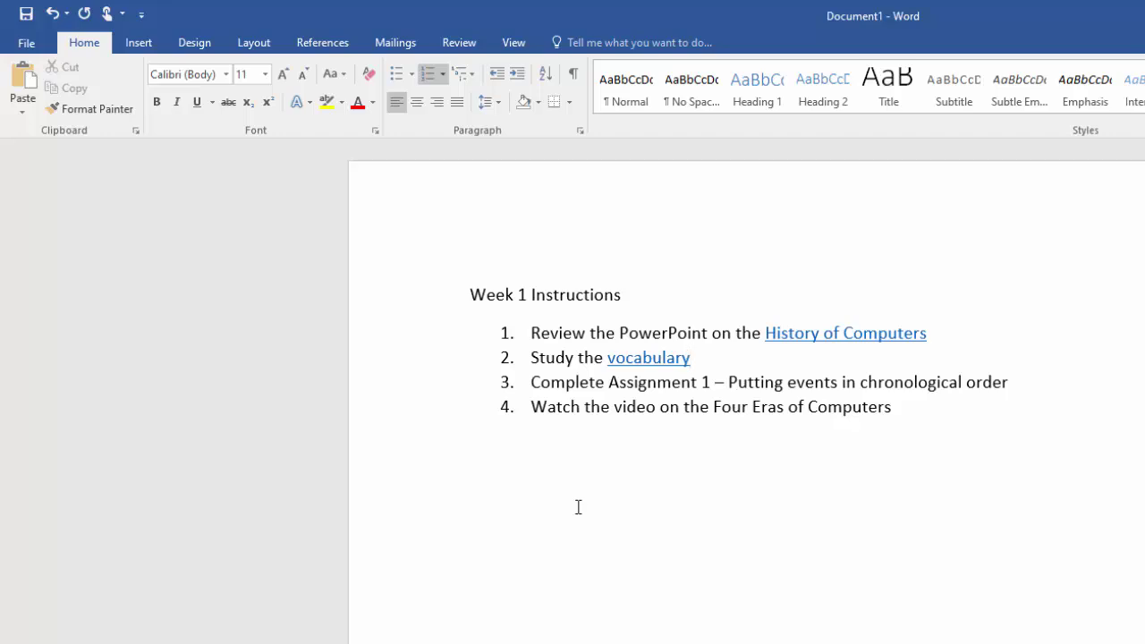
# - Add the sub-item "Answer the vocabulary questions on the provided answer sheet" beneath the "Study the vocabulary" list item
pyautogui.press('Return')
pyautogui.press('Tab')
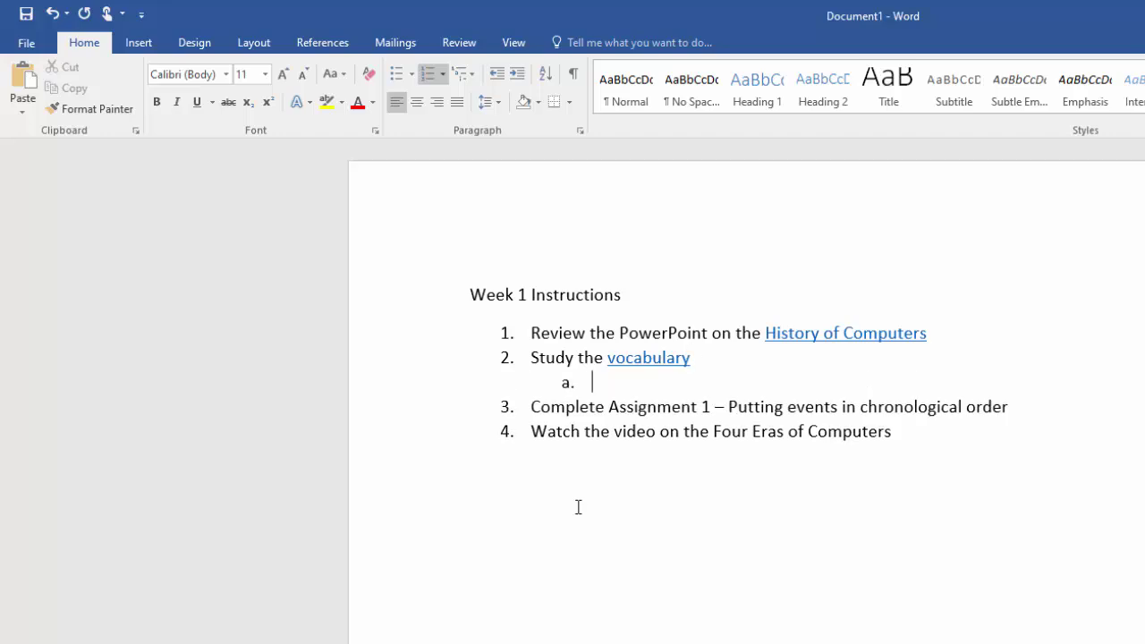
pyautogui.write('Answer the vocabulary qu')
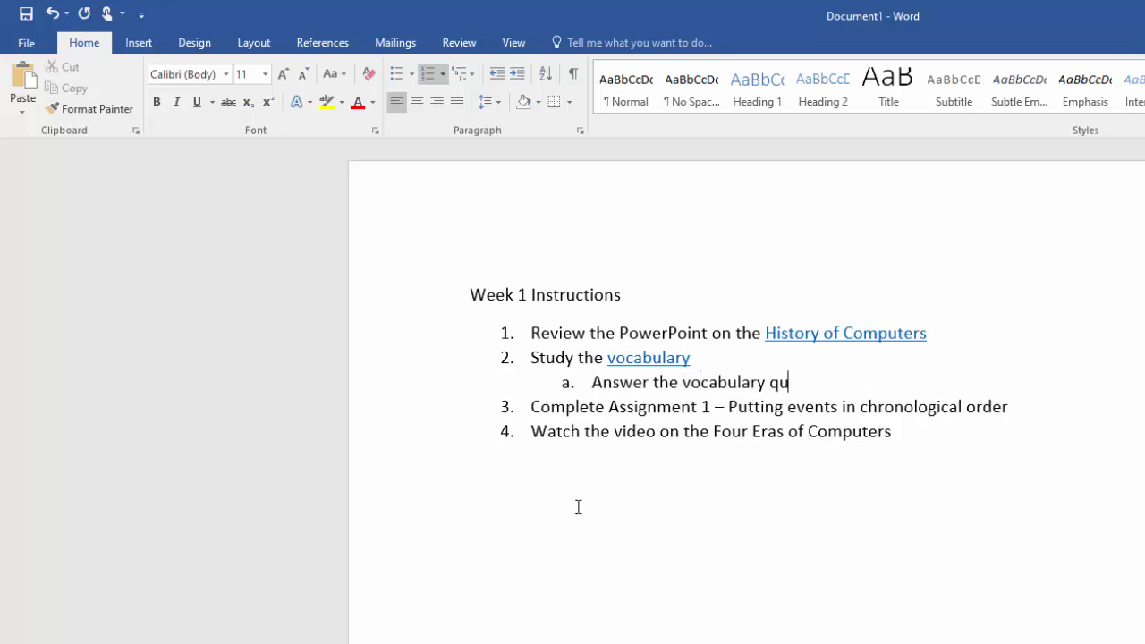
pyautogui.write('estions on the provided answer sheet')
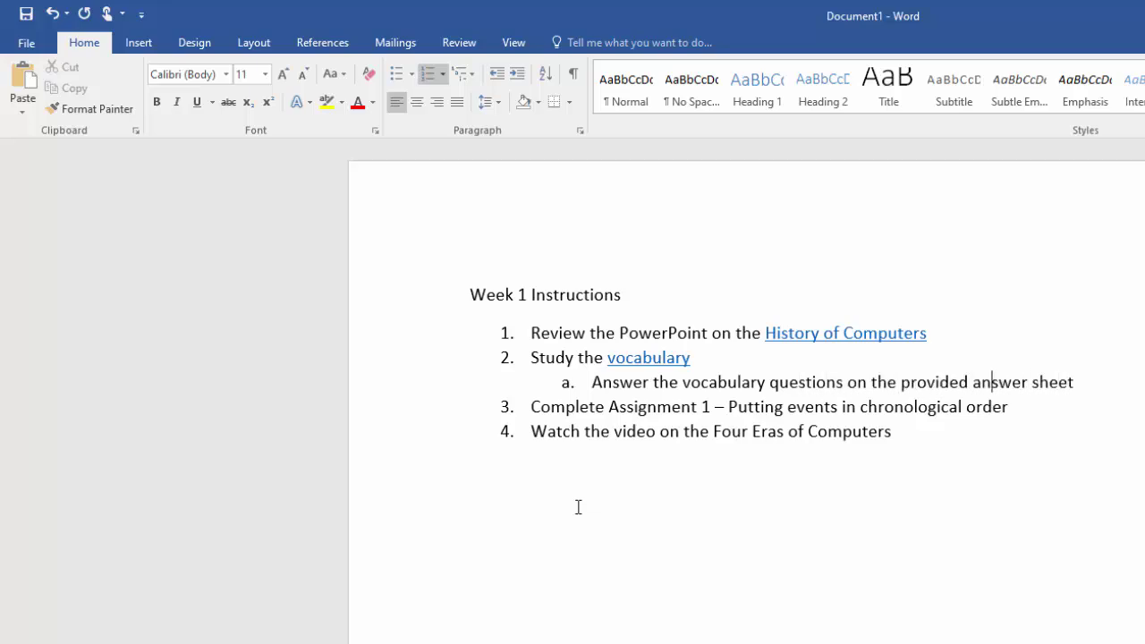
# - Hyperlink "answer sheet" in the sub-item to "Answer Sheet - Name 4 Eras of Computers" in Desktop > Lessons > Digital Literacy - Week 01
pyautogui.hotkey('ctrl', 'Left')
pyautogui.hotkey('ctrl', 'shift', 'Right')
pyautogui.hotkey('ctrl', 'shift', 'Right')
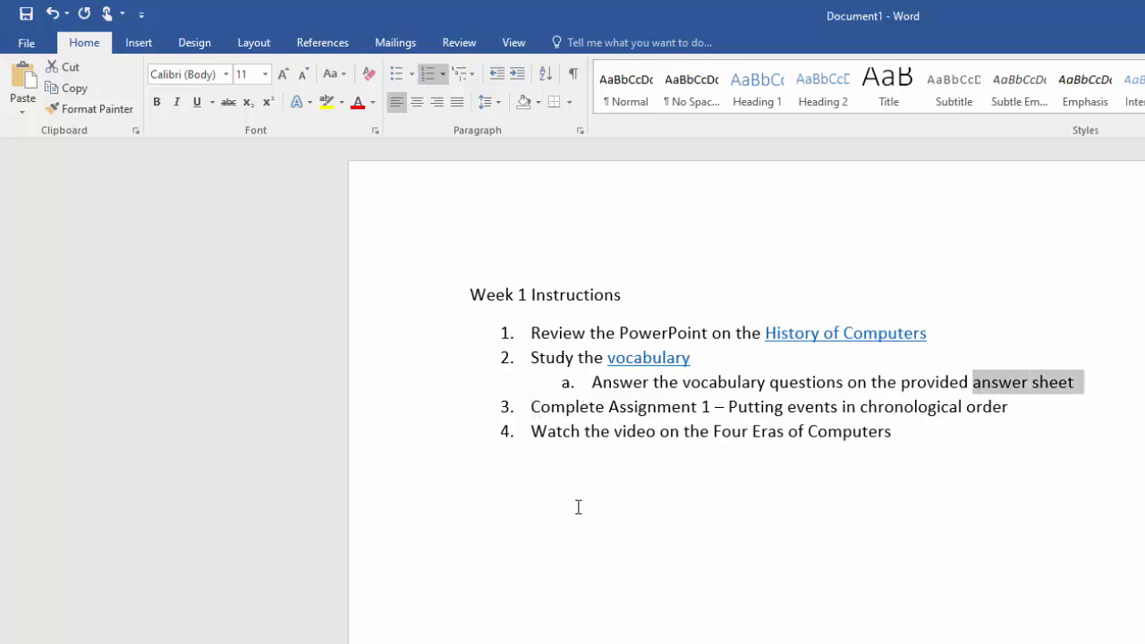
pyautogui.hotkey('shift', 'Left')
pyautogui.hotkey('ctrl', 'k')
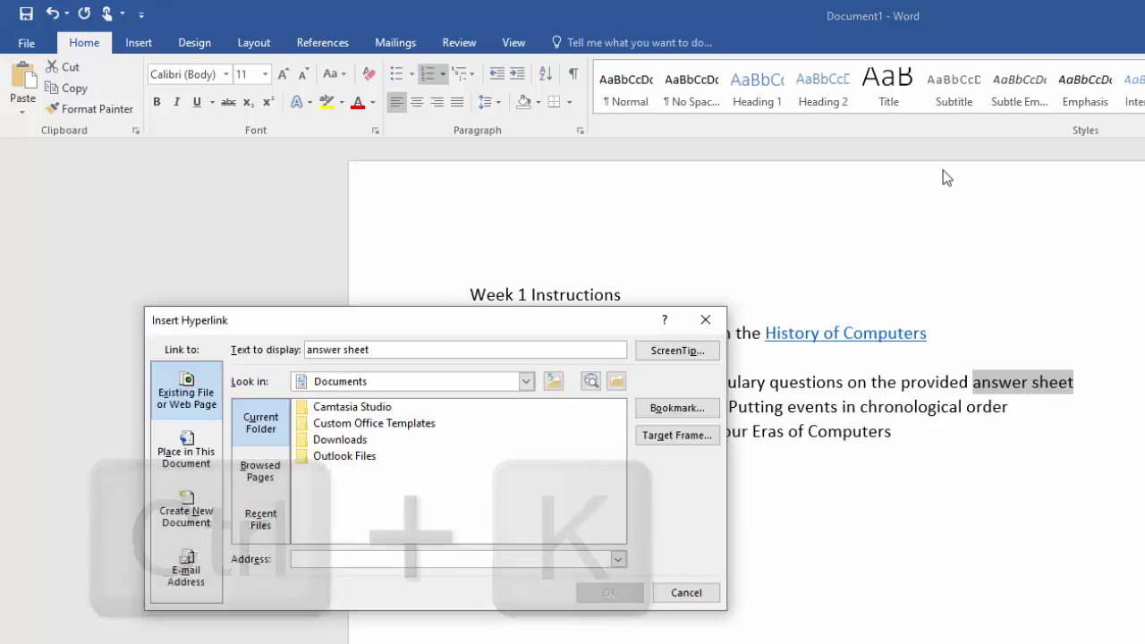
pyautogui.click(387, 383)
pyautogui.click(387, 429)
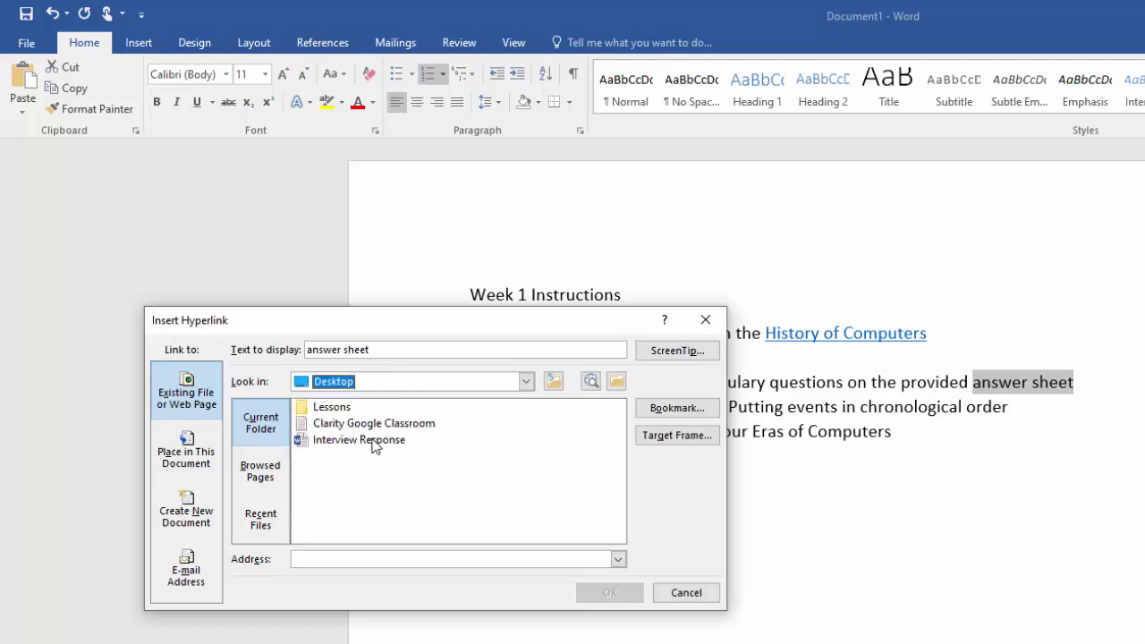
pyautogui.doubleClick(347, 408)
pyautogui.doubleClick(349, 409)
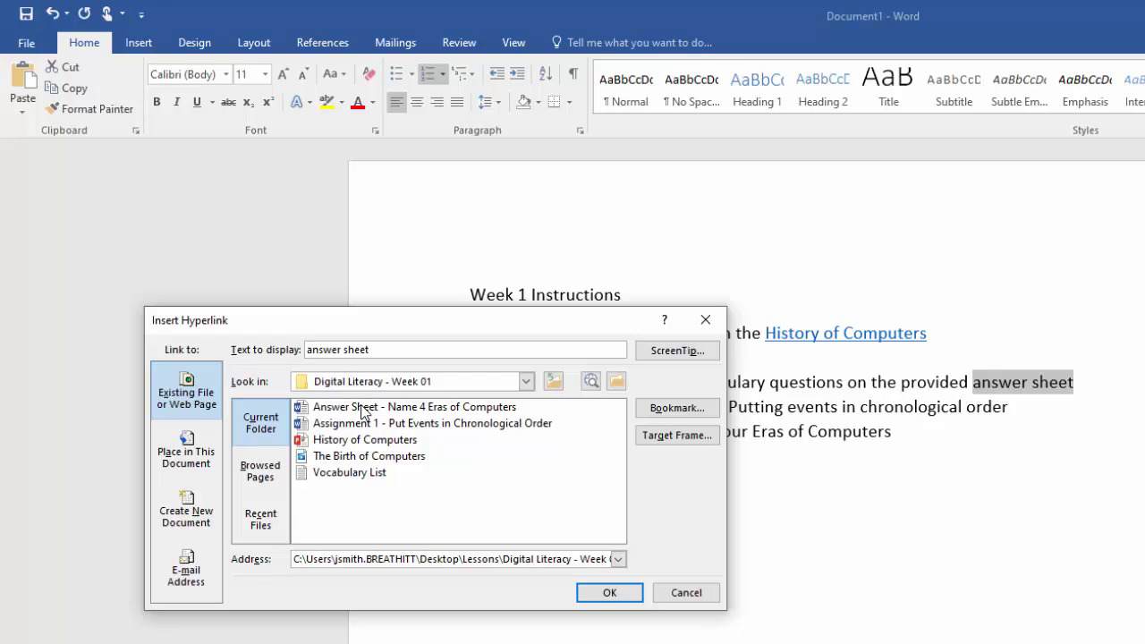
pyautogui.doubleClick(363, 410)
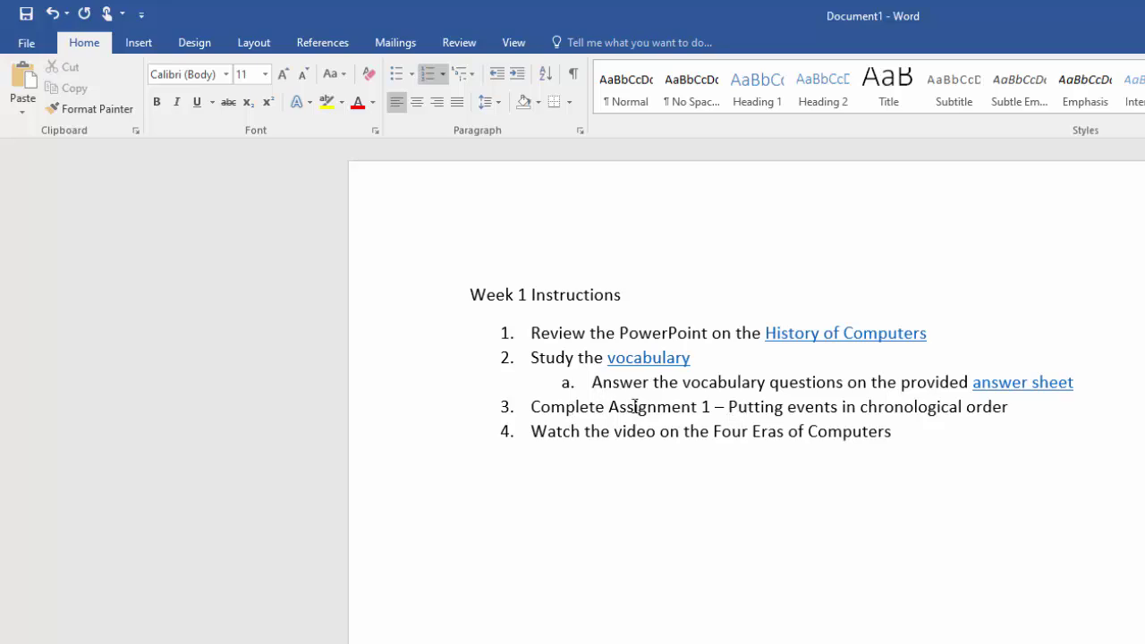
# - Hyperlink "Assignment 1 – Putting events in chronological order" to "Assignment 1 - Put Events in Chronological Order" in Desktop > Lessons > Digital Literacy - Week 01
pyautogui.moveTo(667, 409); pyautogui.dragTo(1012, 404)
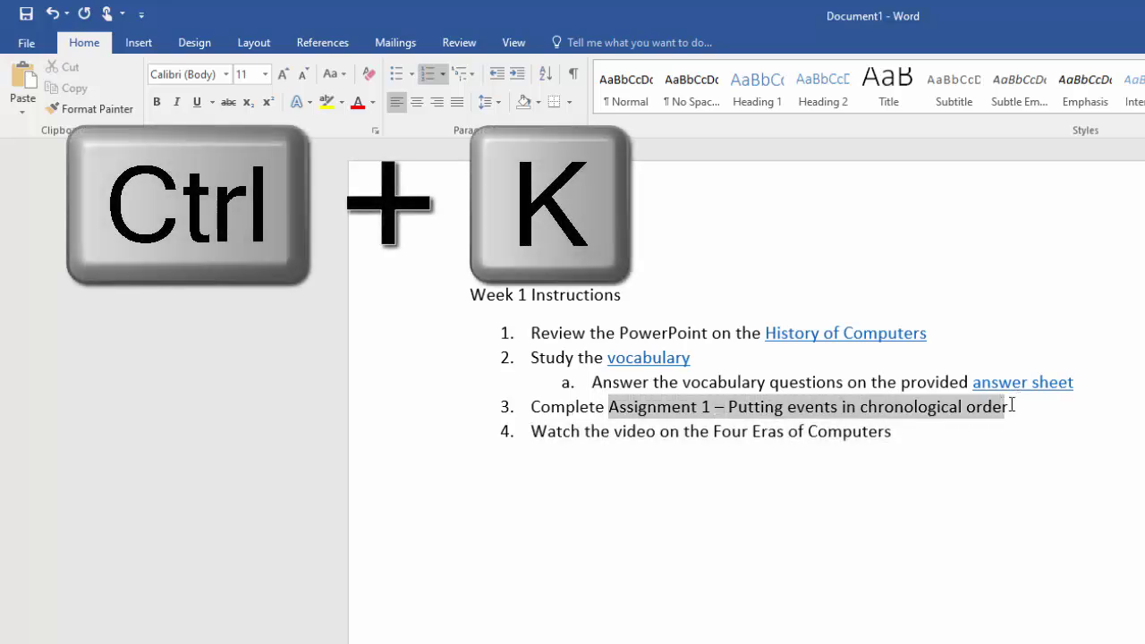
pyautogui.hotkey('ctrl', 'k')
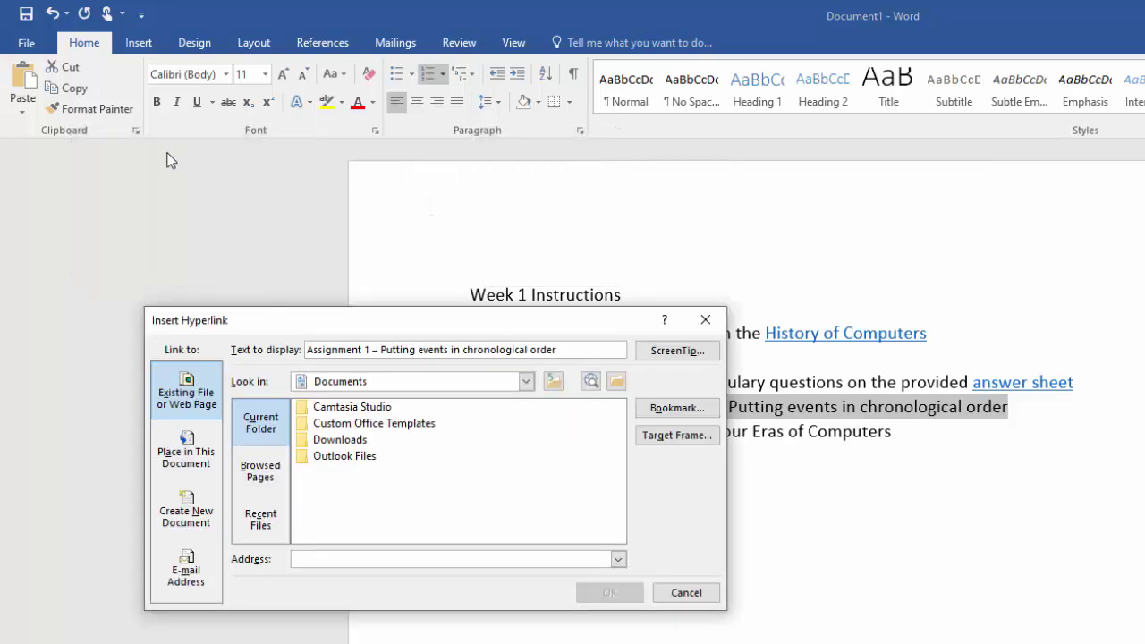
pyautogui.click(348, 383)
pyautogui.click(350, 424)
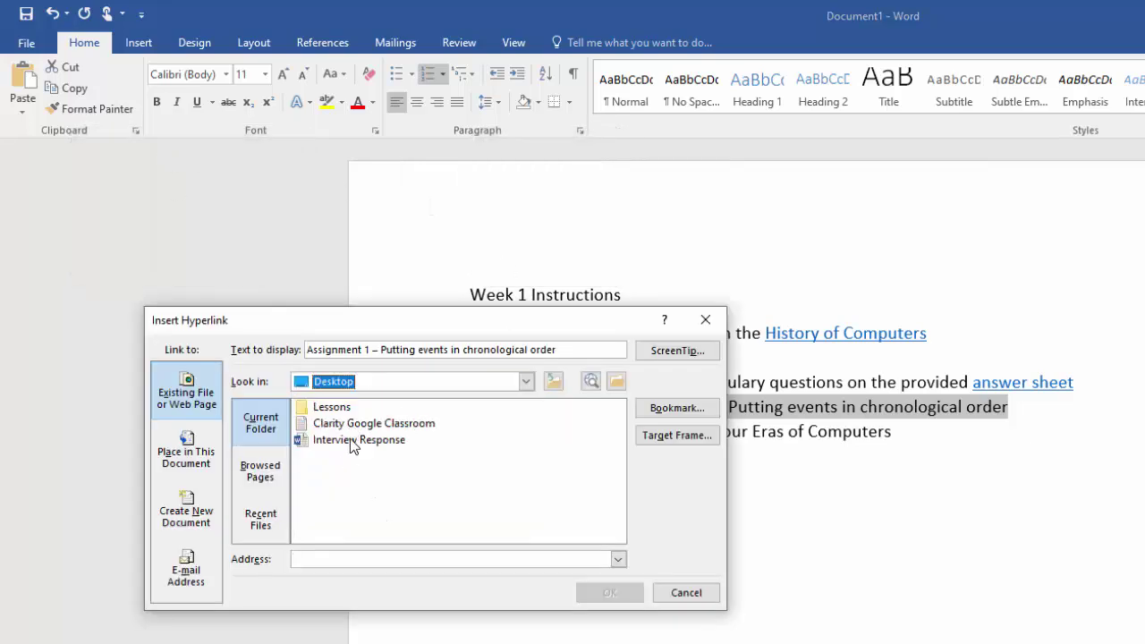
pyautogui.doubleClick(337, 407)
pyautogui.doubleClick(339, 406)
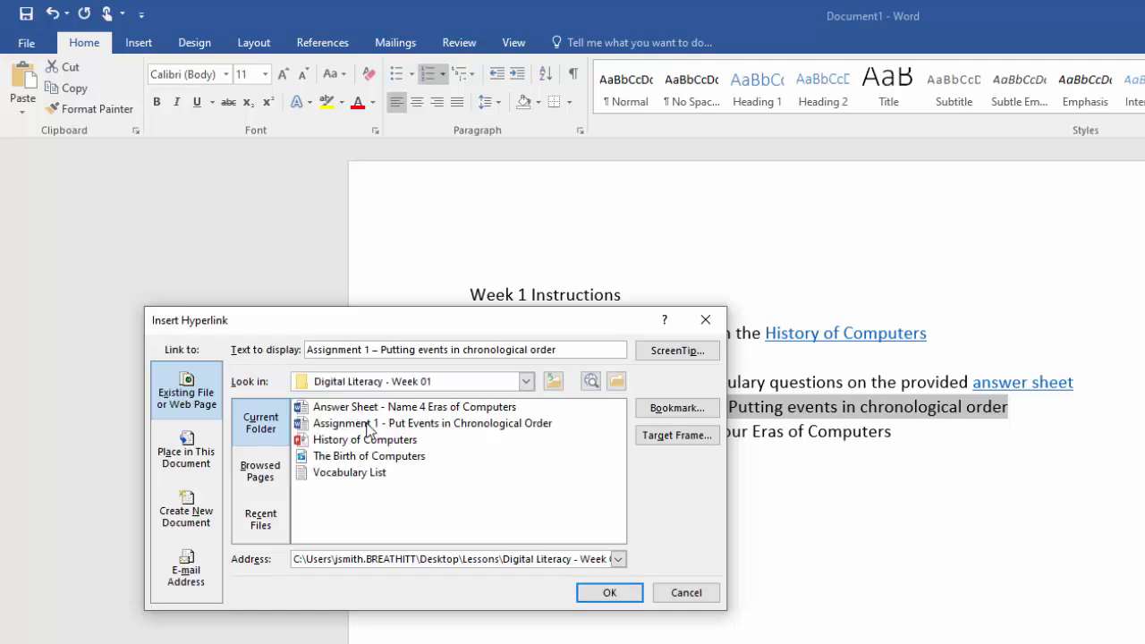
pyautogui.doubleClick(372, 424)
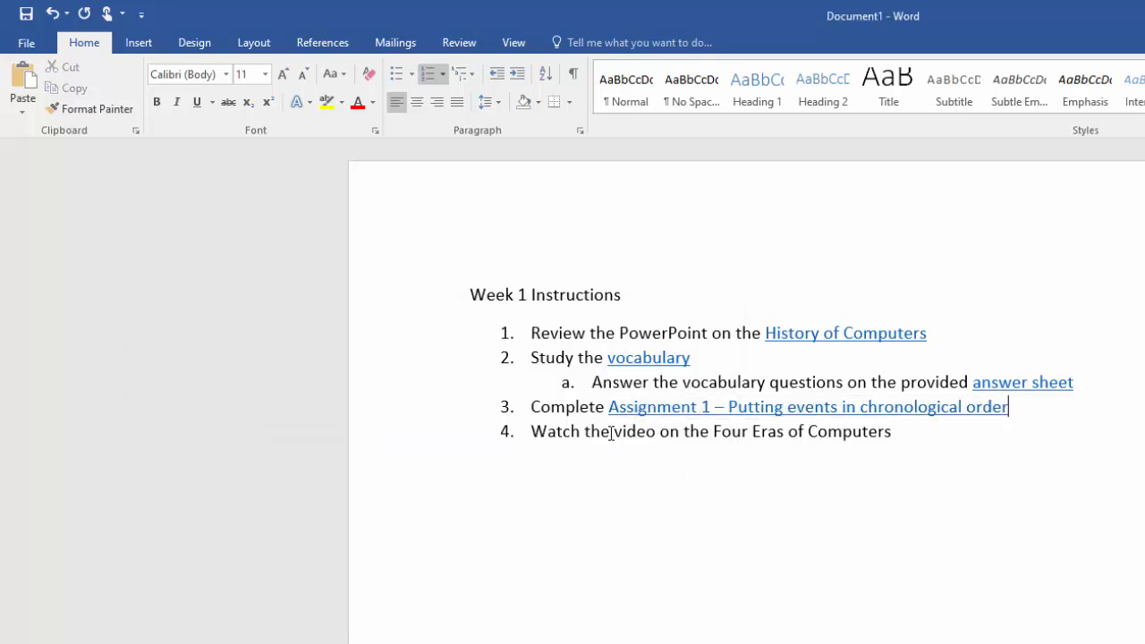
# - Hyperlink "video on the Four Eras of Computers" to The Birth of Computers video in Desktop > Lessons > Digital Literacy - Week 01
pyautogui.moveTo(616, 433); pyautogui.dragTo(891, 433)
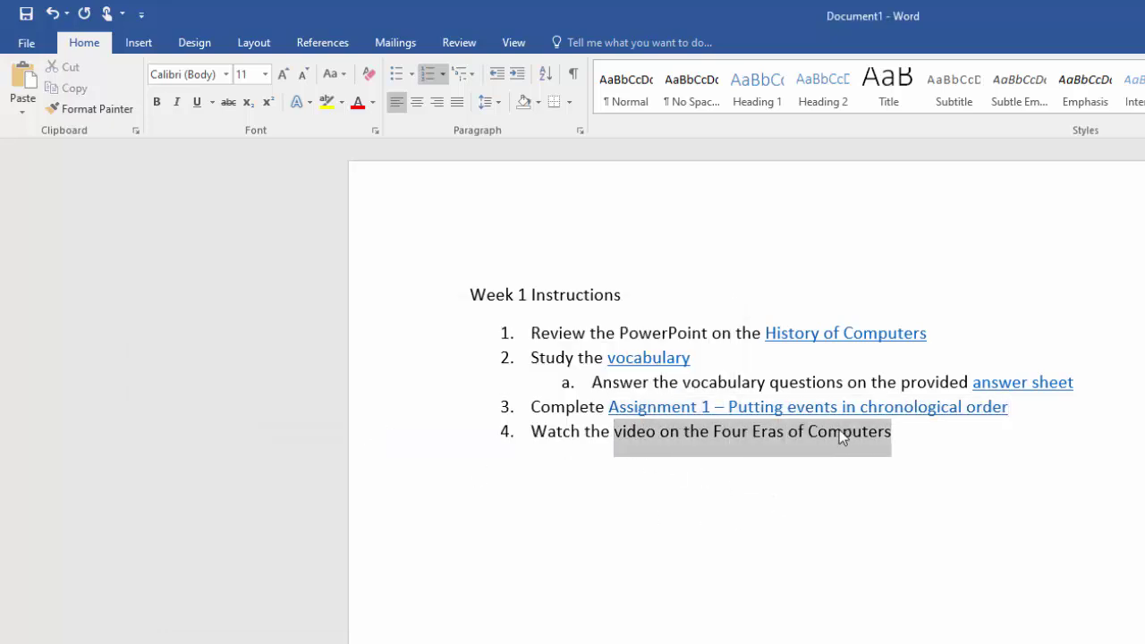
pyautogui.hotkey('ctrl', 'k')
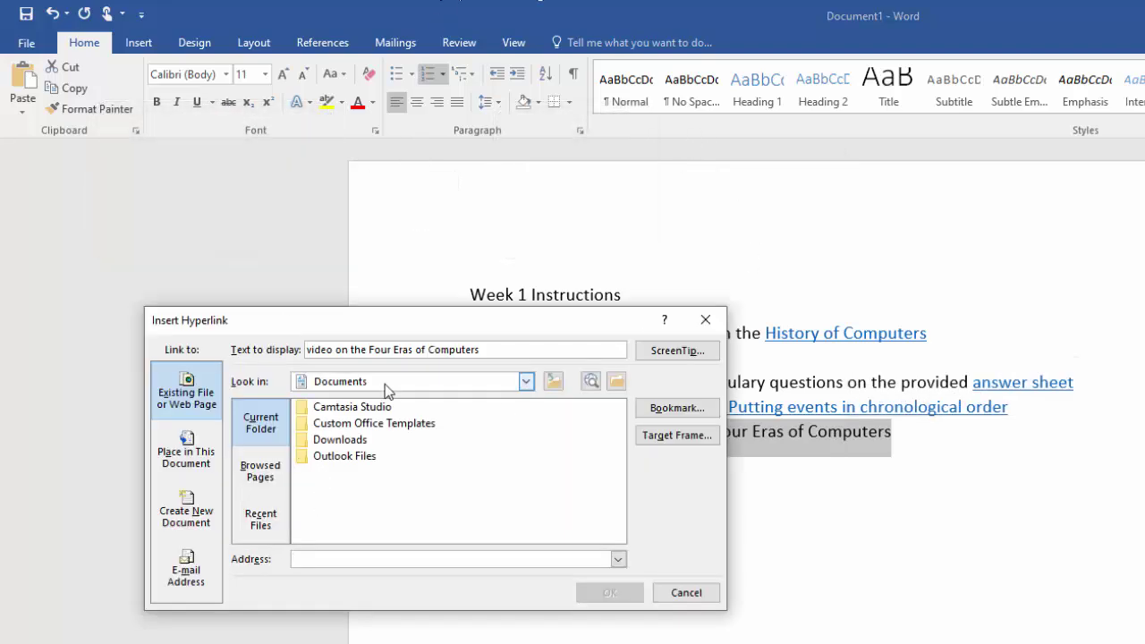
pyautogui.click(385, 382)
pyautogui.click(365, 428)
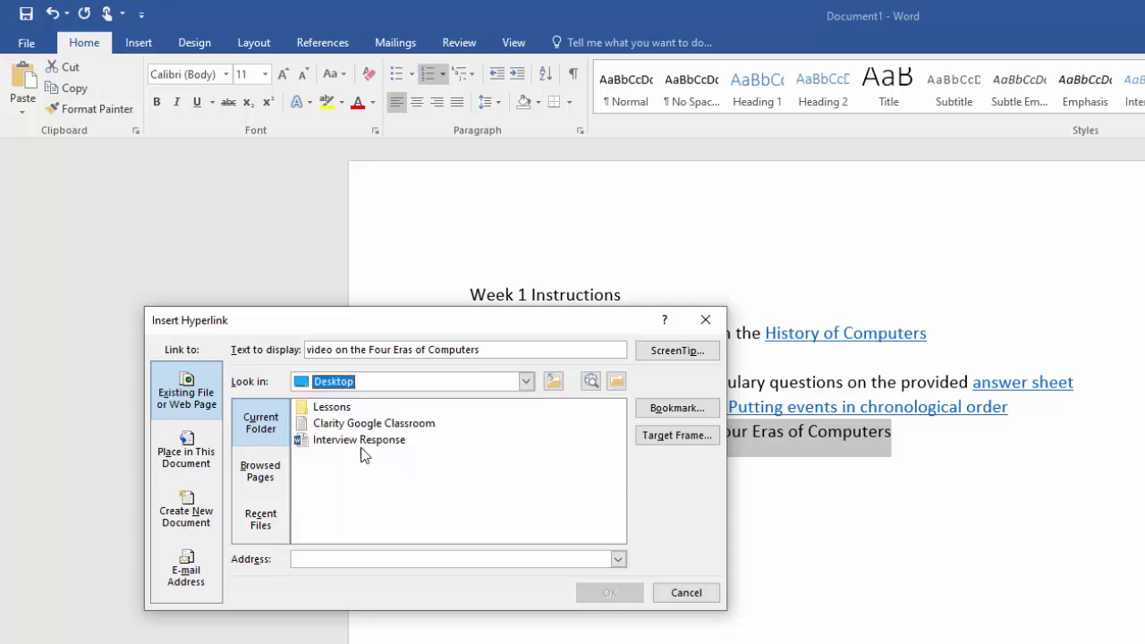
pyautogui.doubleClick(340, 408)
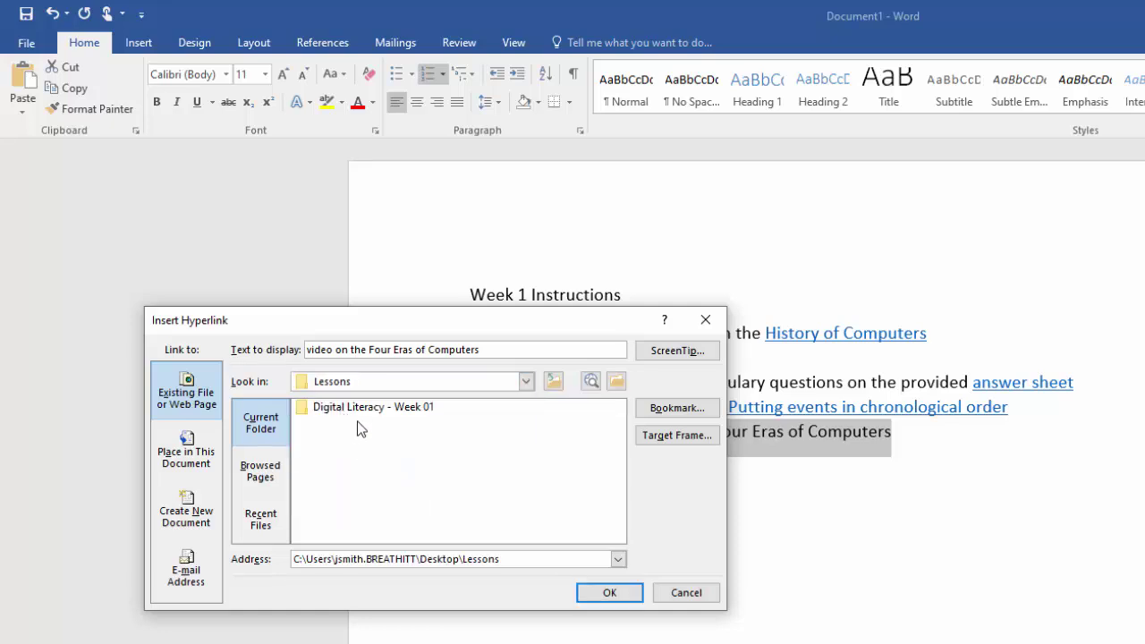
pyautogui.doubleClick(364, 408)
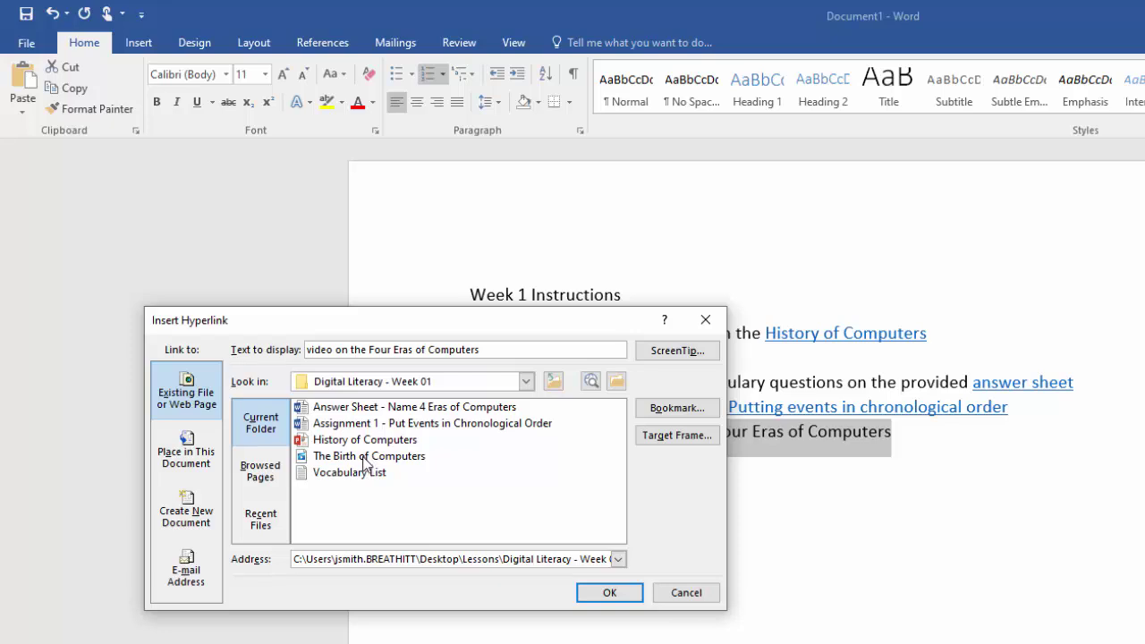
pyautogui.doubleClick(364, 456)
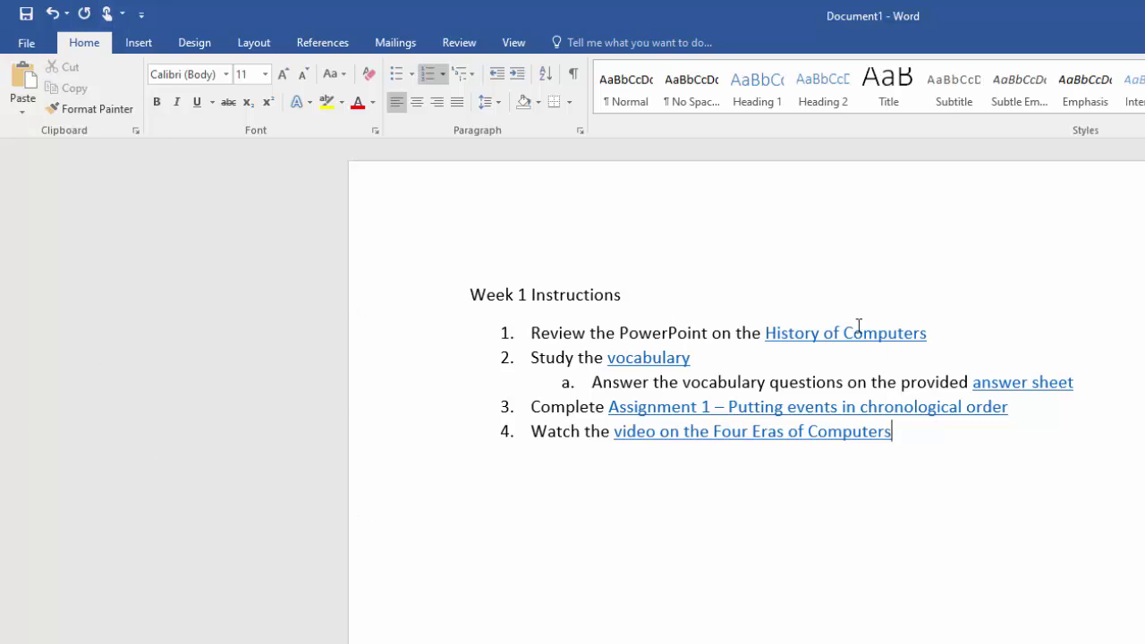
# - Start saving the document under a new name and choose Desktop > Lessons > Digital Literacy - Week 01 as its location
pyautogui.moveTo(837, 341)
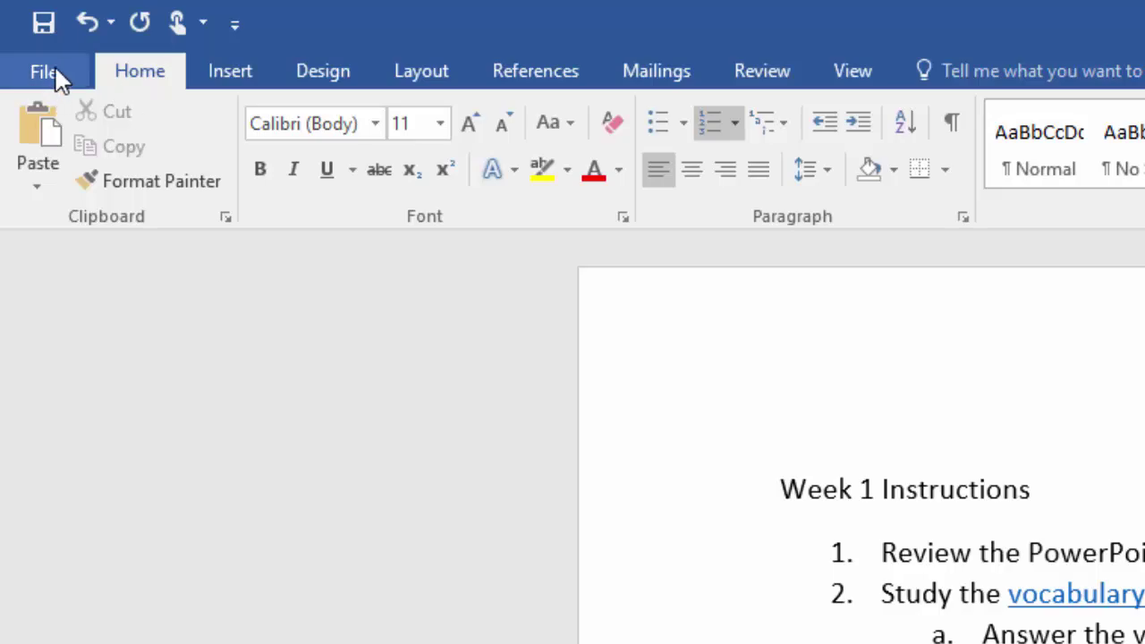
pyautogui.click(56, 71)
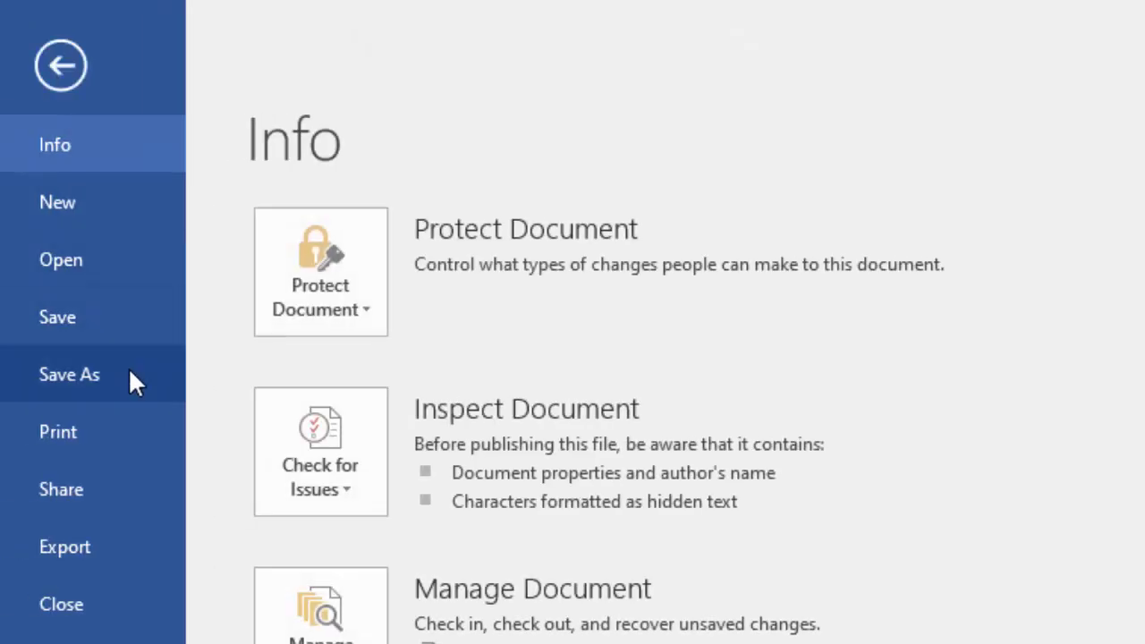
pyautogui.click(129, 374)
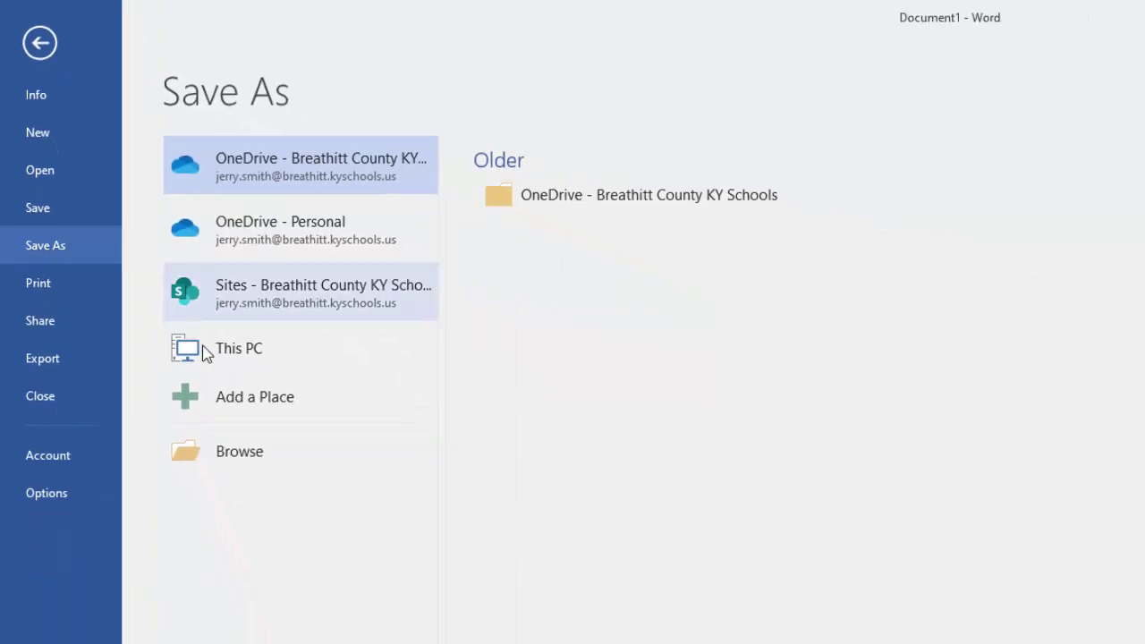
pyautogui.click(259, 458)
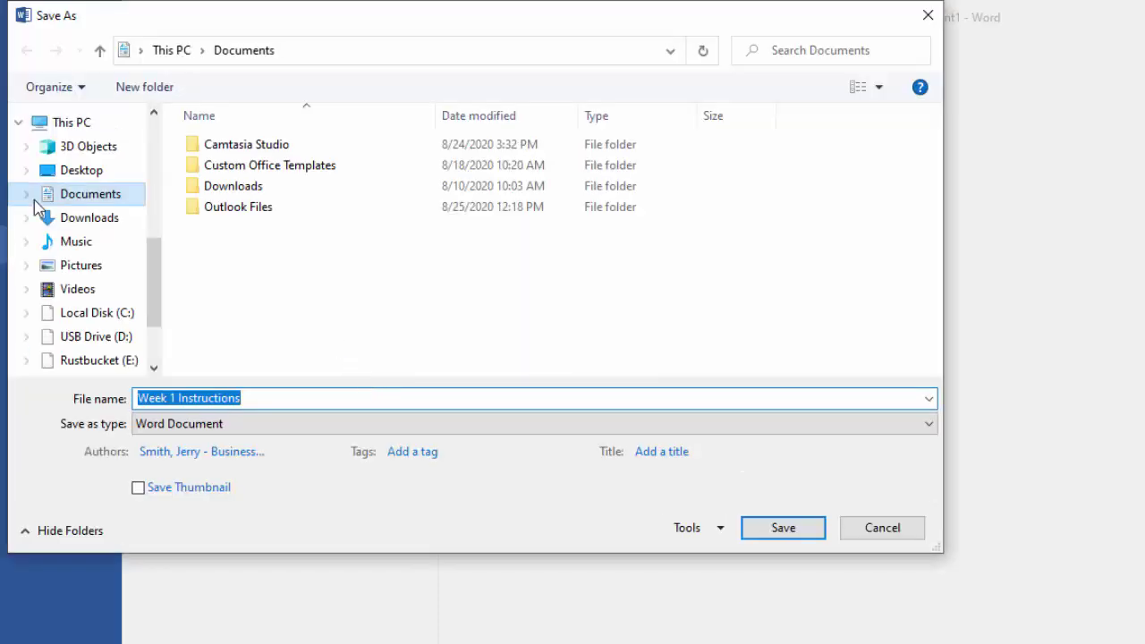
pyautogui.click(95, 169)
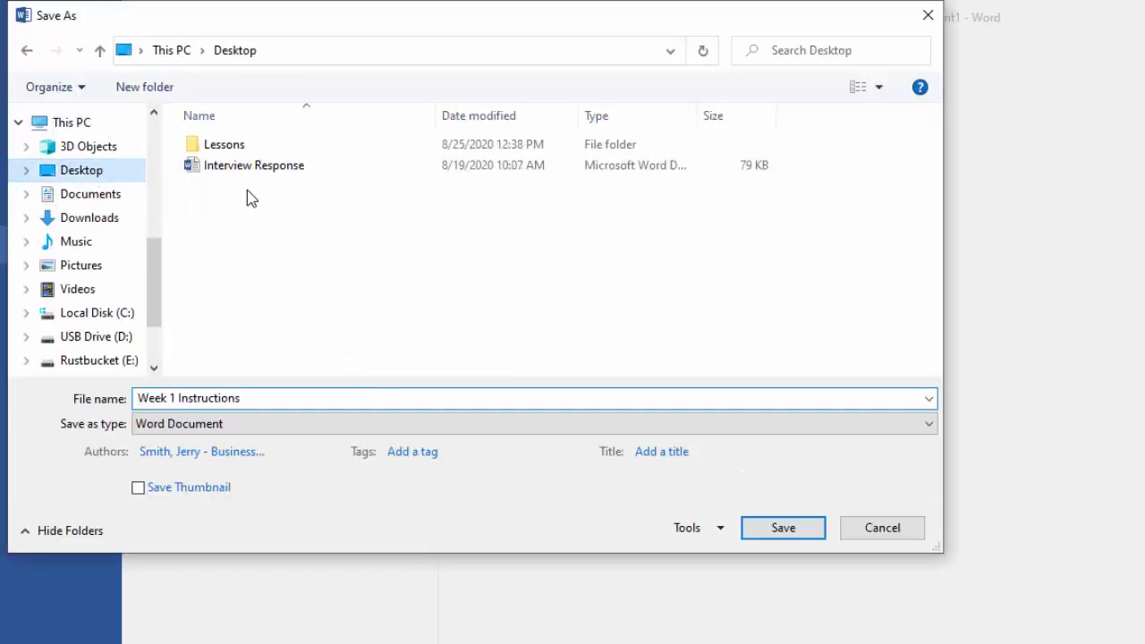
pyautogui.doubleClick(240, 147)
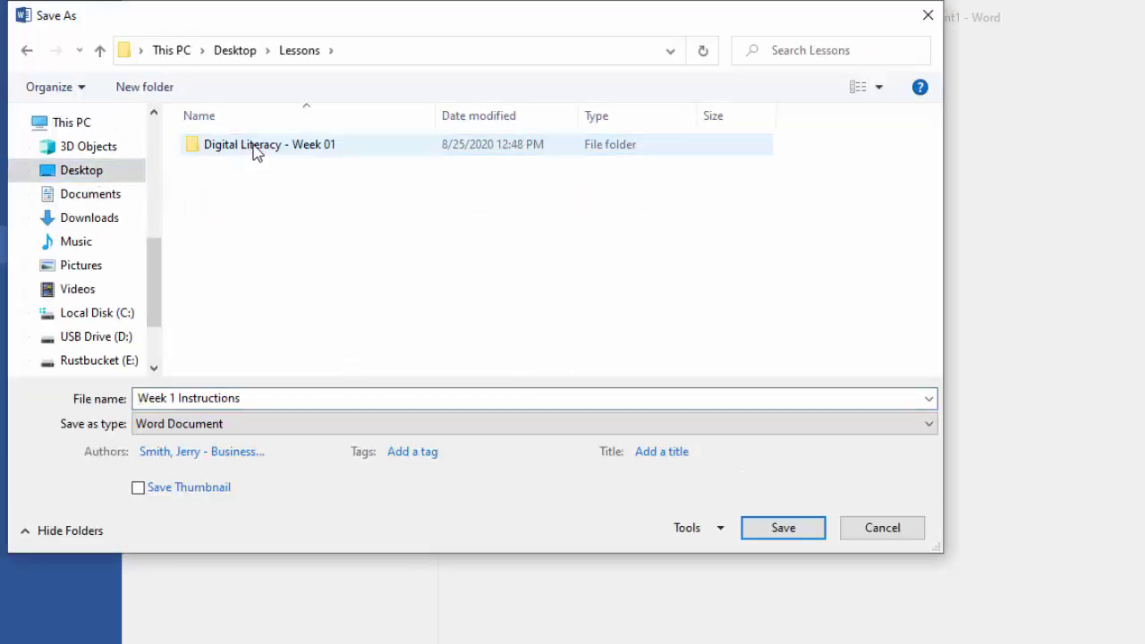
pyautogui.click(254, 150)
pyautogui.doubleClick(254, 150)
# - Name the file "01 Instructions" and save it in the Web Page format
pyautogui.click(296, 402)
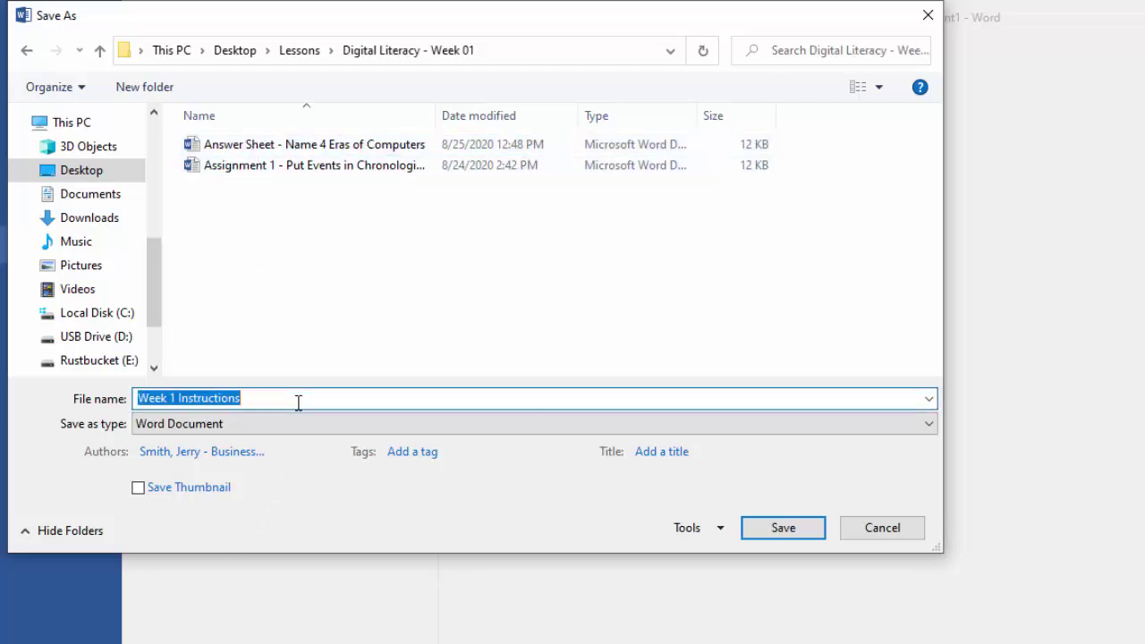
pyautogui.press('BackSpace')
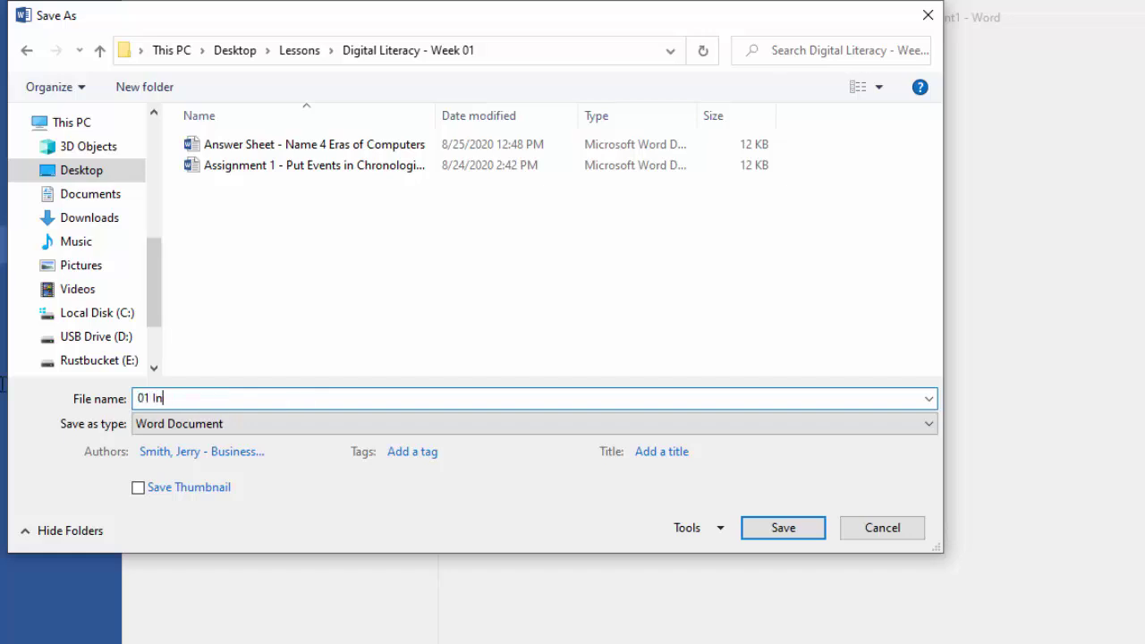
pyautogui.write('01 Instructions')
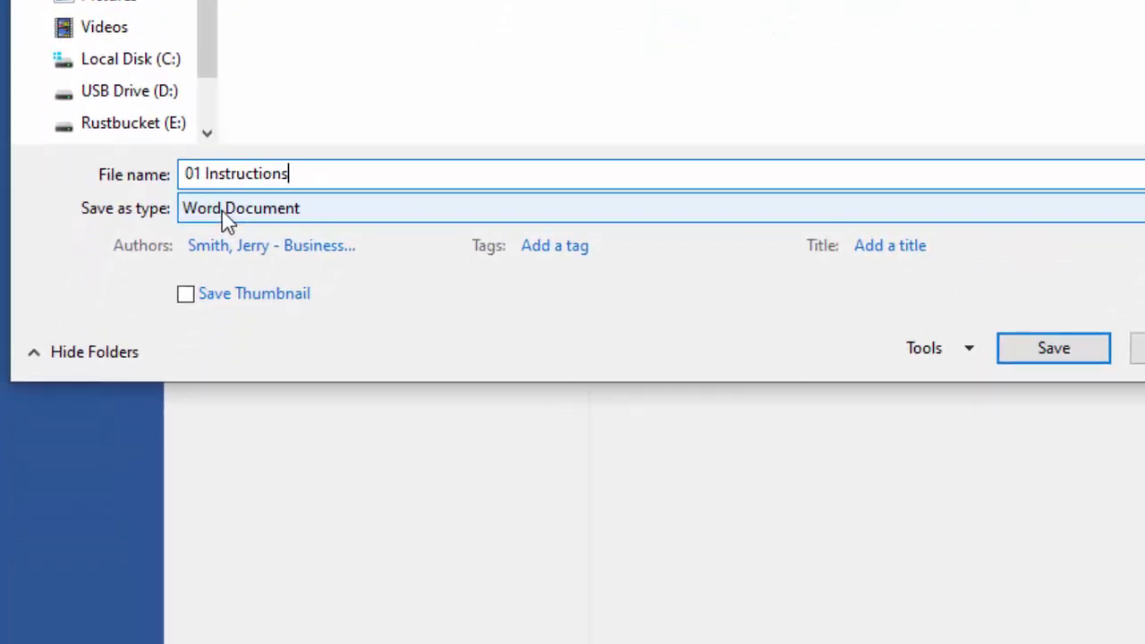
pyautogui.click(229, 220)
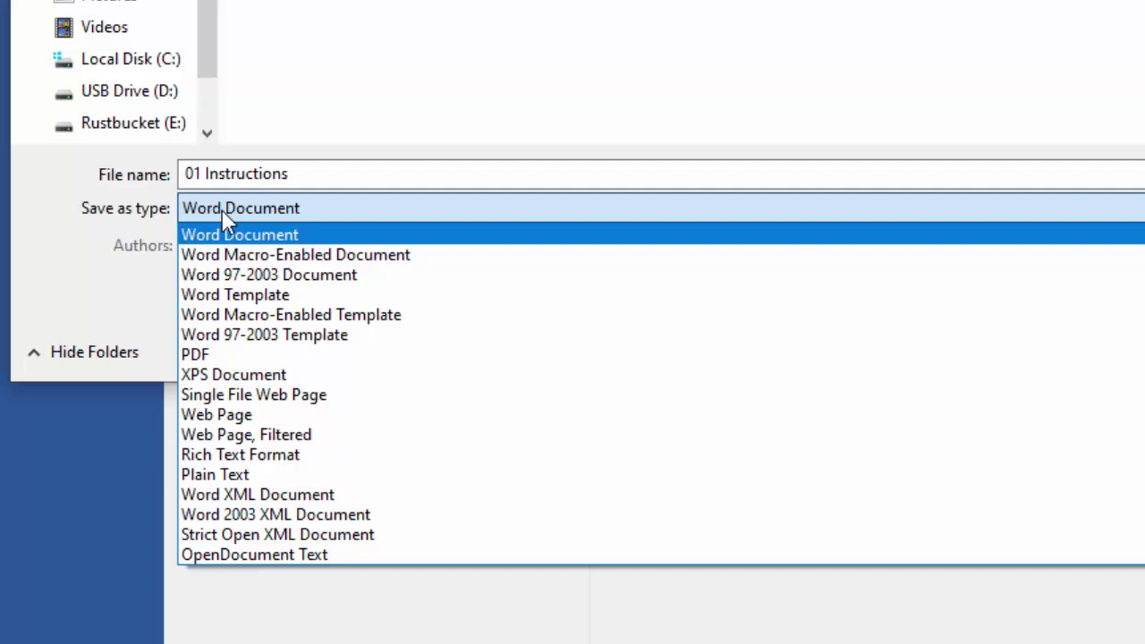
pyautogui.click(273, 414)
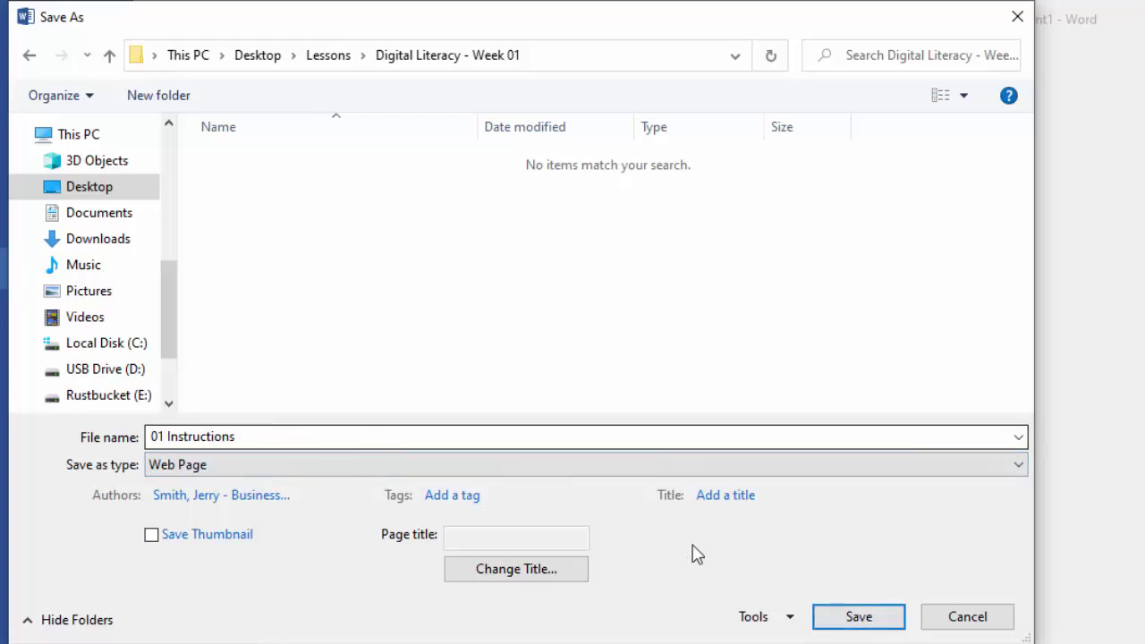
pyautogui.click(860, 619)
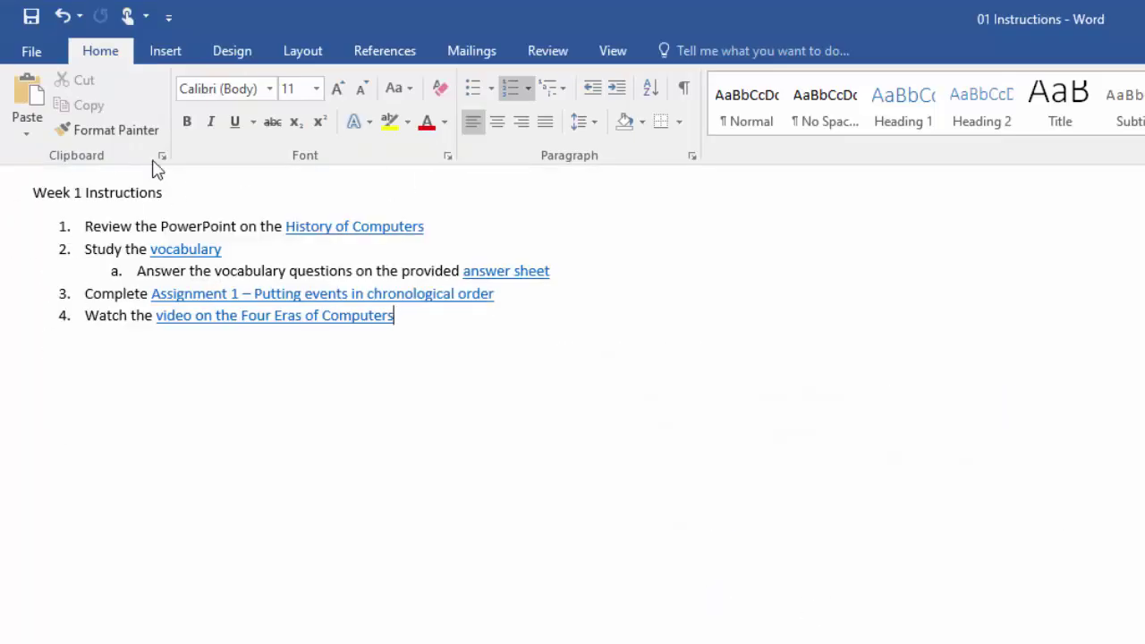
# - View the instructions in Print Layout, return to Web Layout, and close the document
pyautogui.click(610, 52)
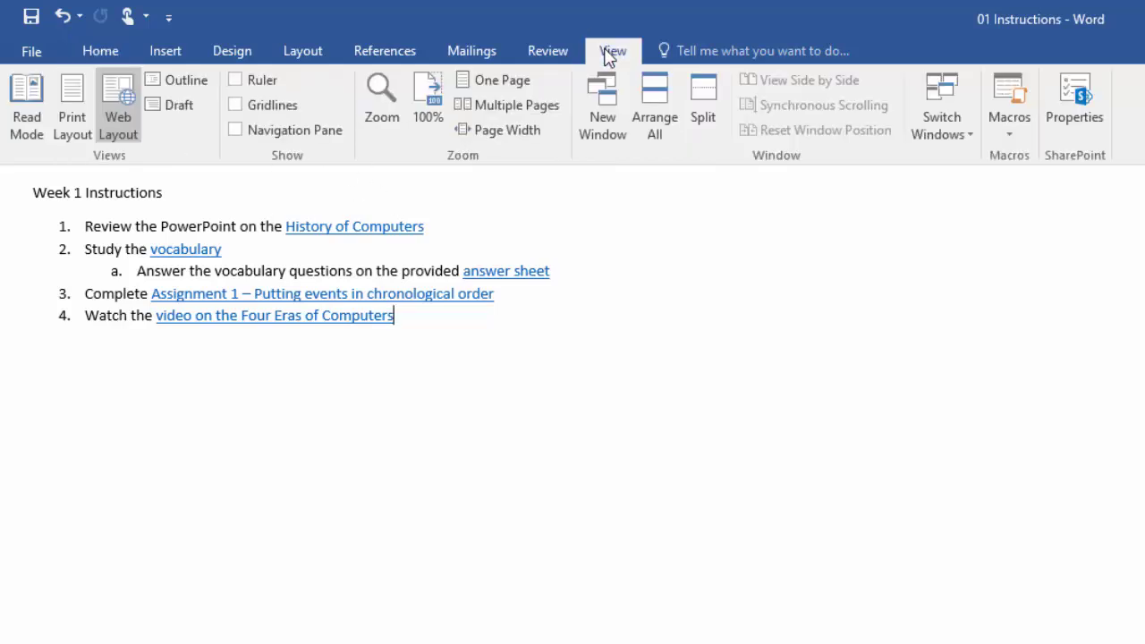
pyautogui.click(59, 120)
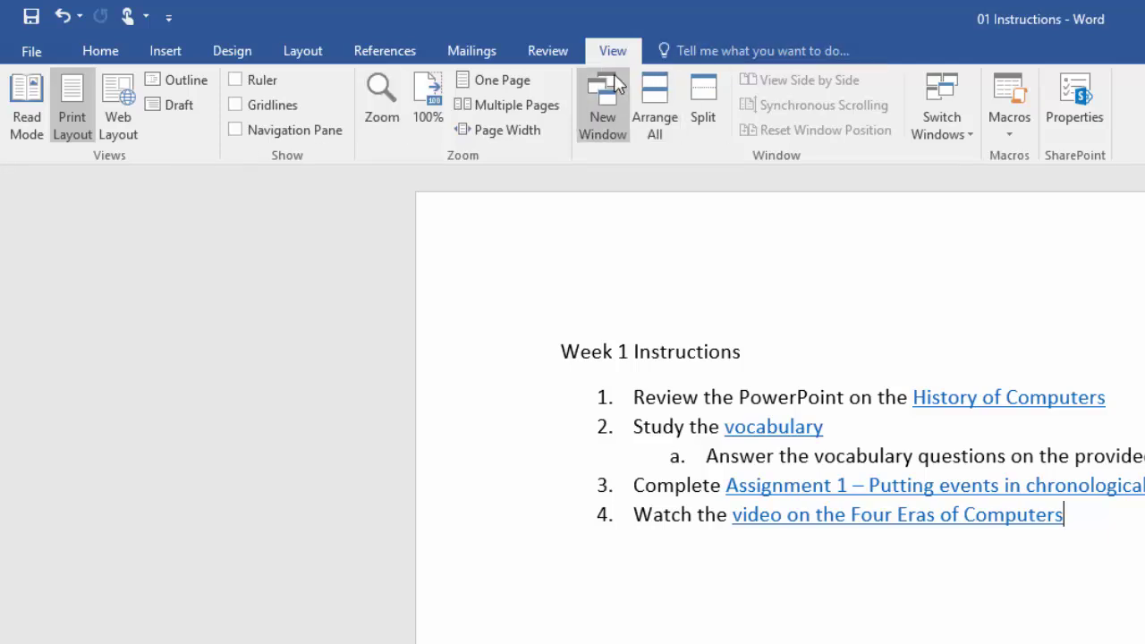
pyautogui.click(117, 125)
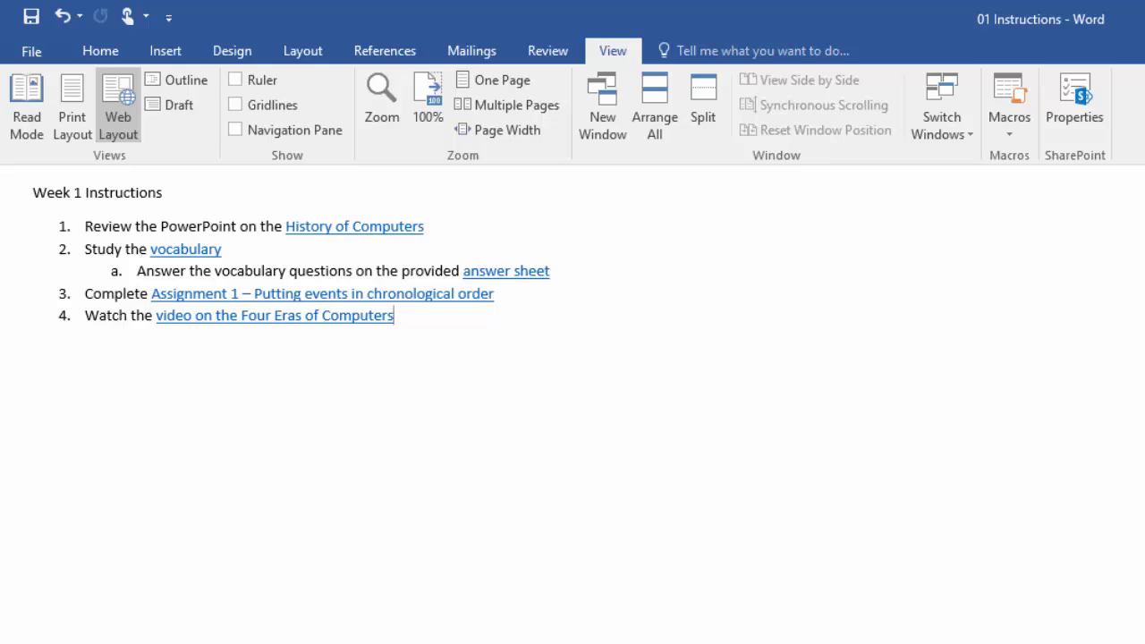
pyautogui.hotkey('alt', 'F4')
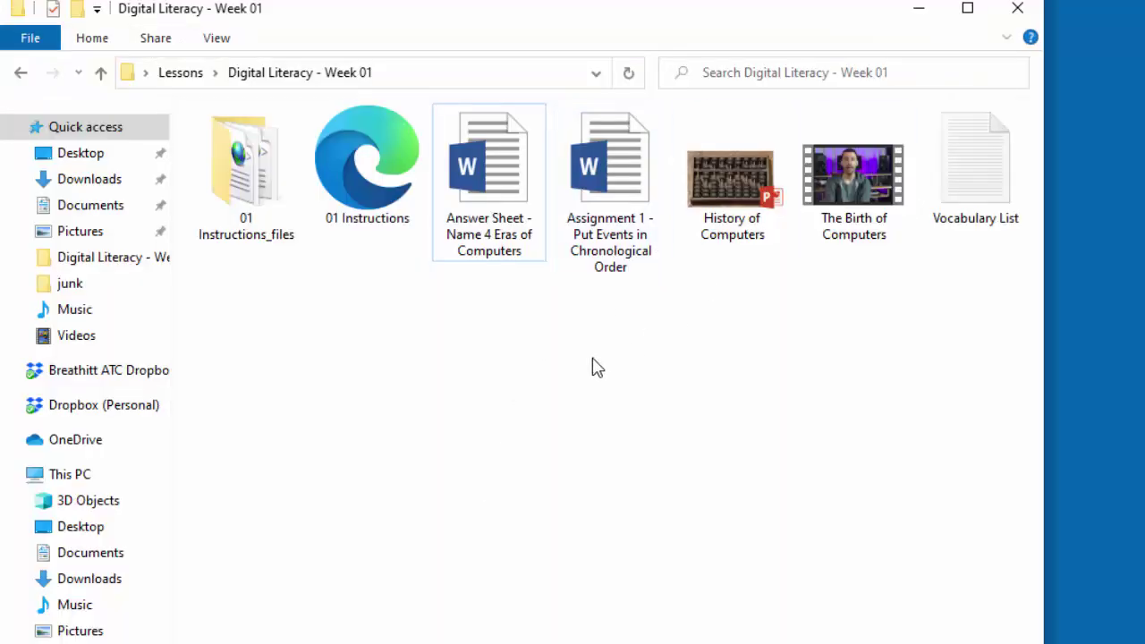
# - Turn on file name extensions for the files in the Digital Literacy - Week 01 folder
pyautogui.click(394, 205)
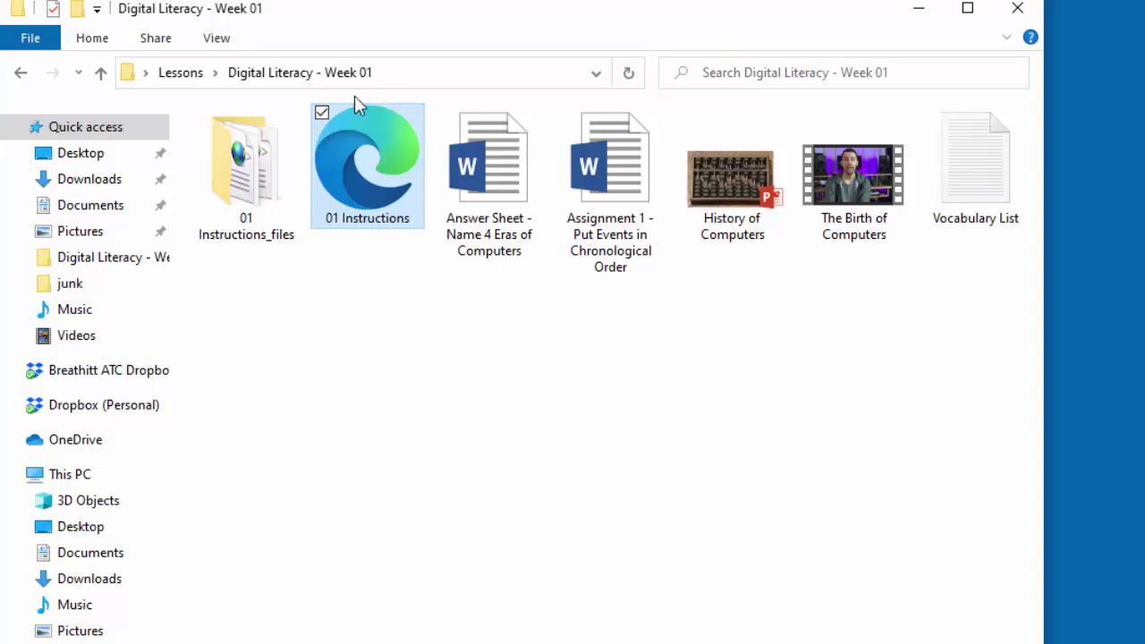
pyautogui.click(225, 40)
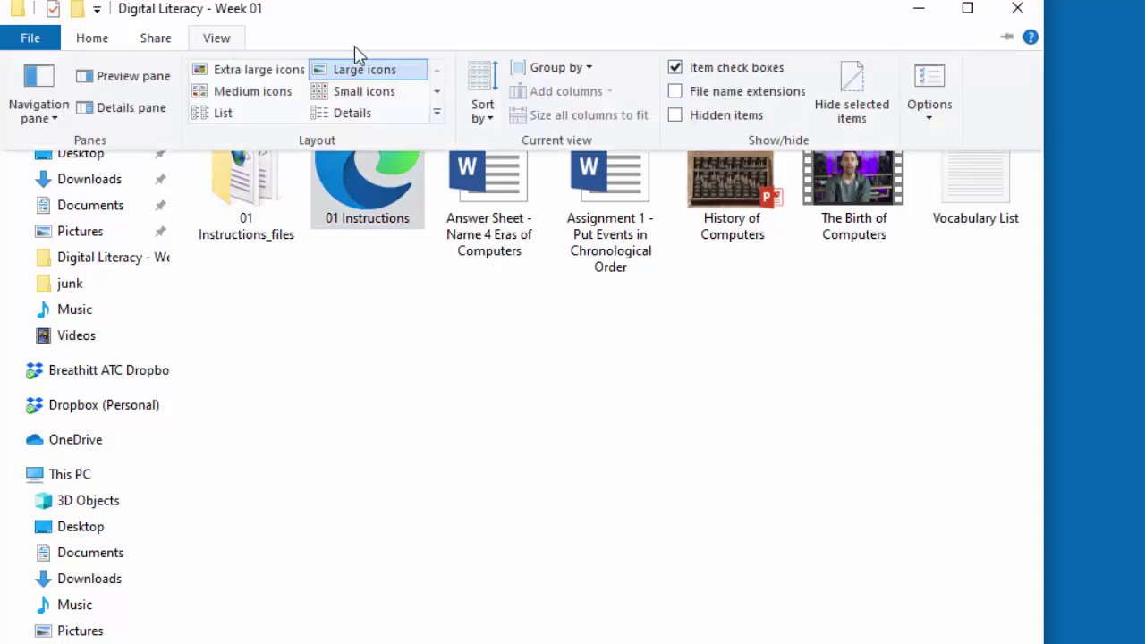
pyautogui.click(675, 92)
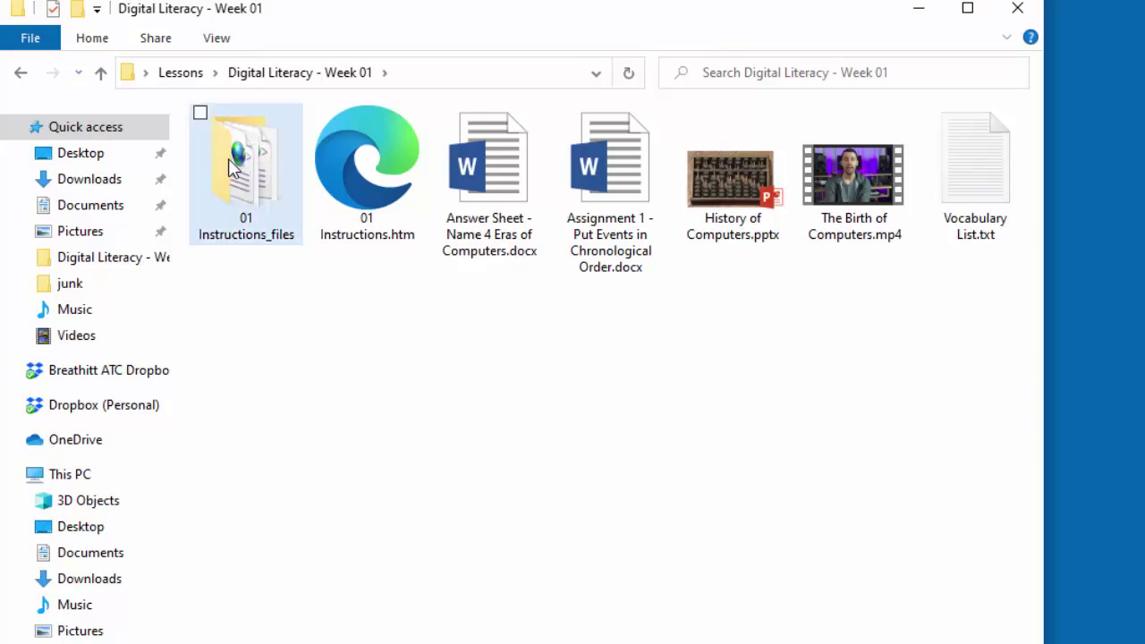
# - Open 01 Instructions.htm in the browser, test its History of Computers link, and minimize the browser
pyautogui.click(349, 200)
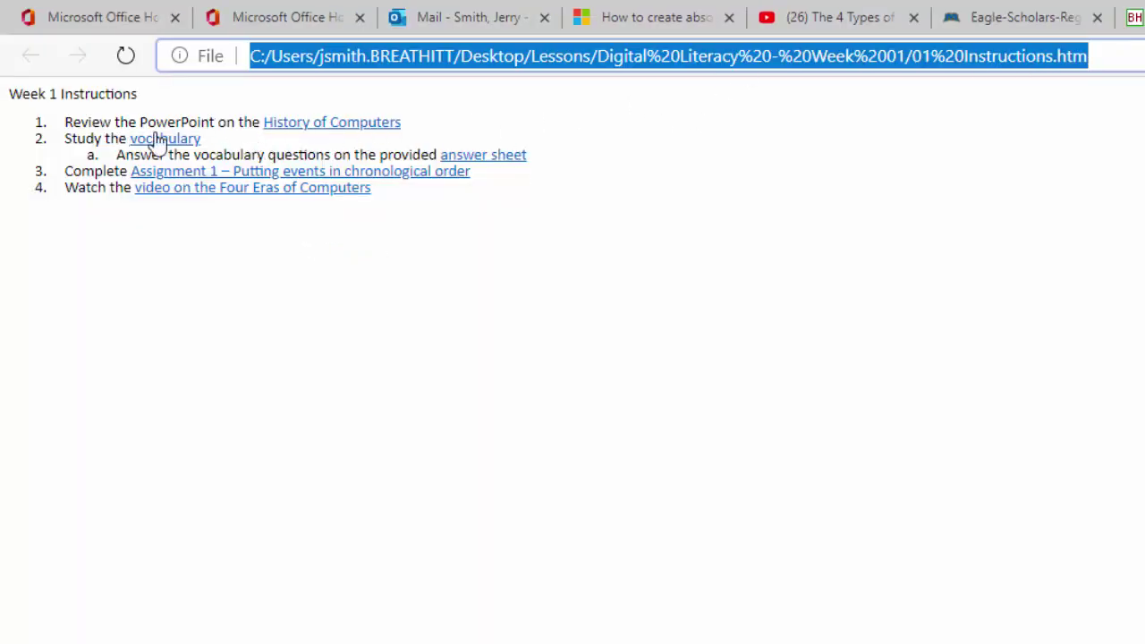
pyautogui.click(319, 128)
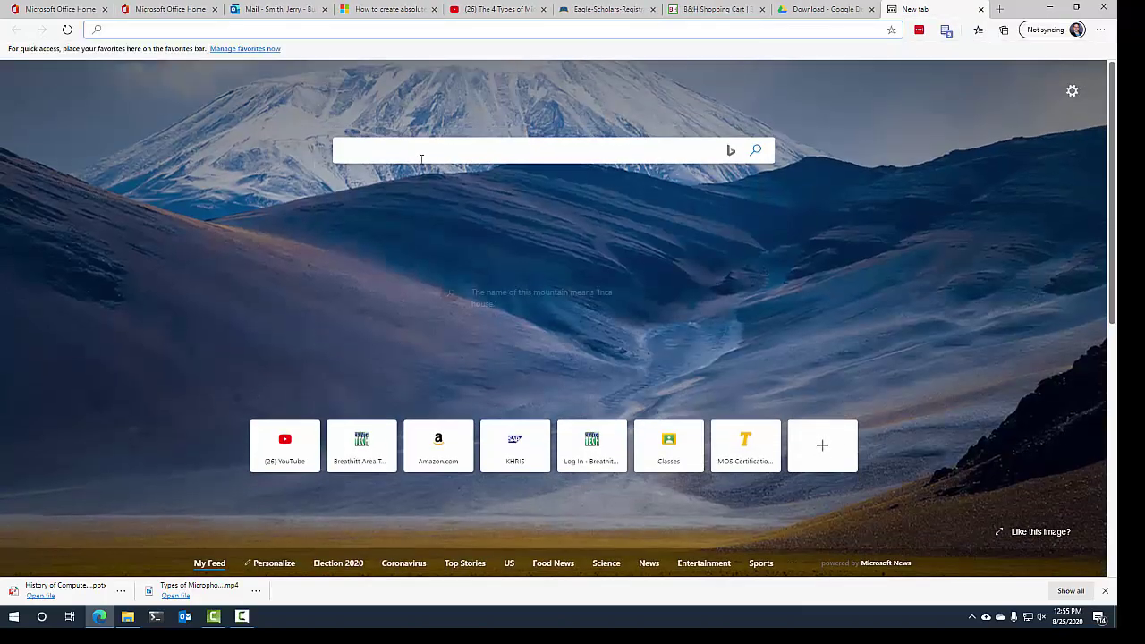
pyautogui.click(1050, 7)
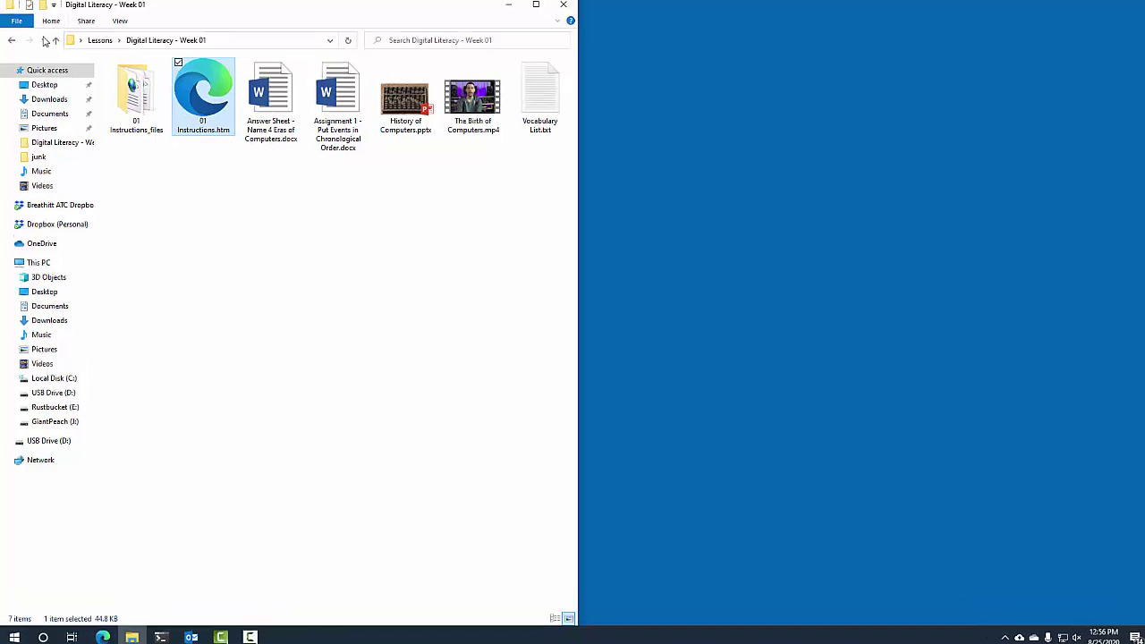
# - Go up to the Lessons folder and send the Digital Literacy - Week 01 folder to USB Drive (D:)
pyautogui.click(95, 38)
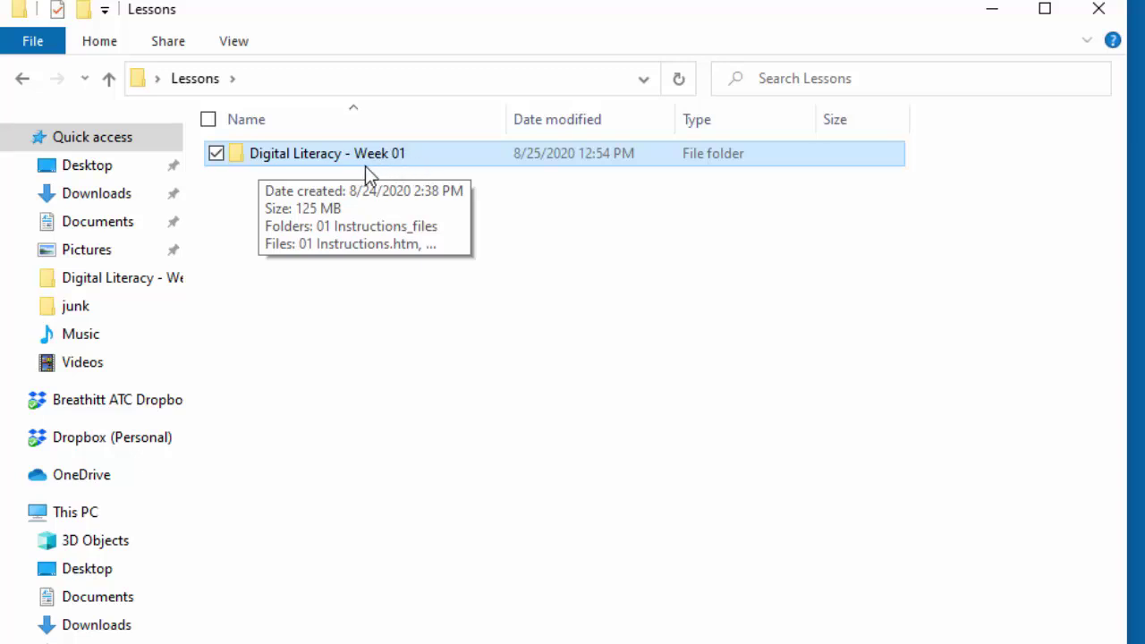
pyautogui.click(248, 189)
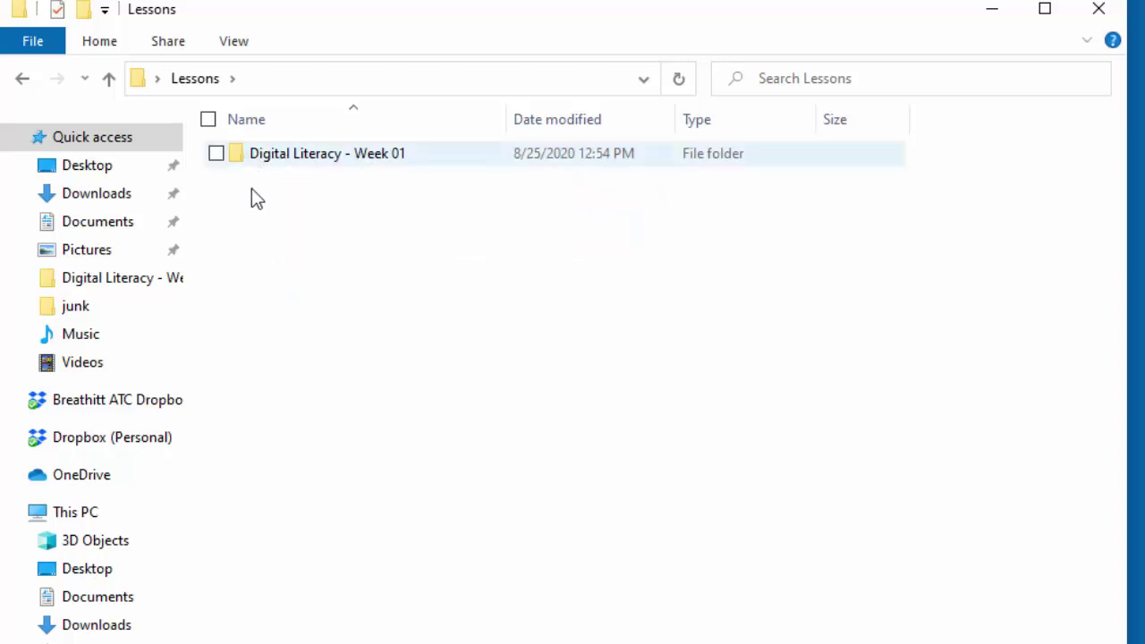
pyautogui.moveTo(399, 166)
pyautogui.moveTo(331, 163)
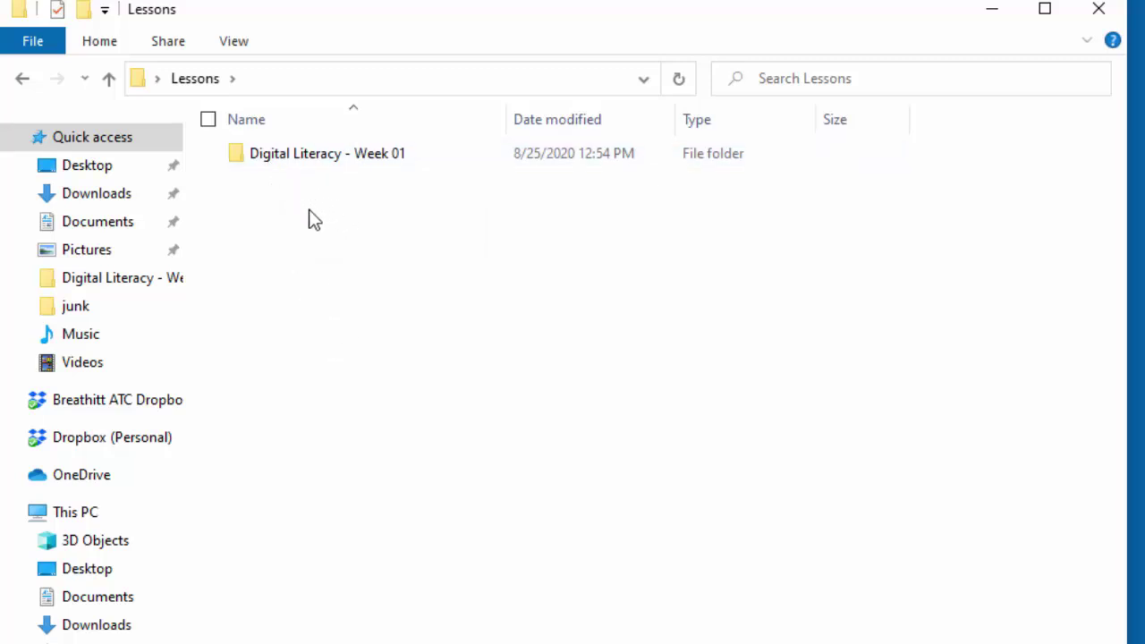
pyautogui.moveTo(365, 159)
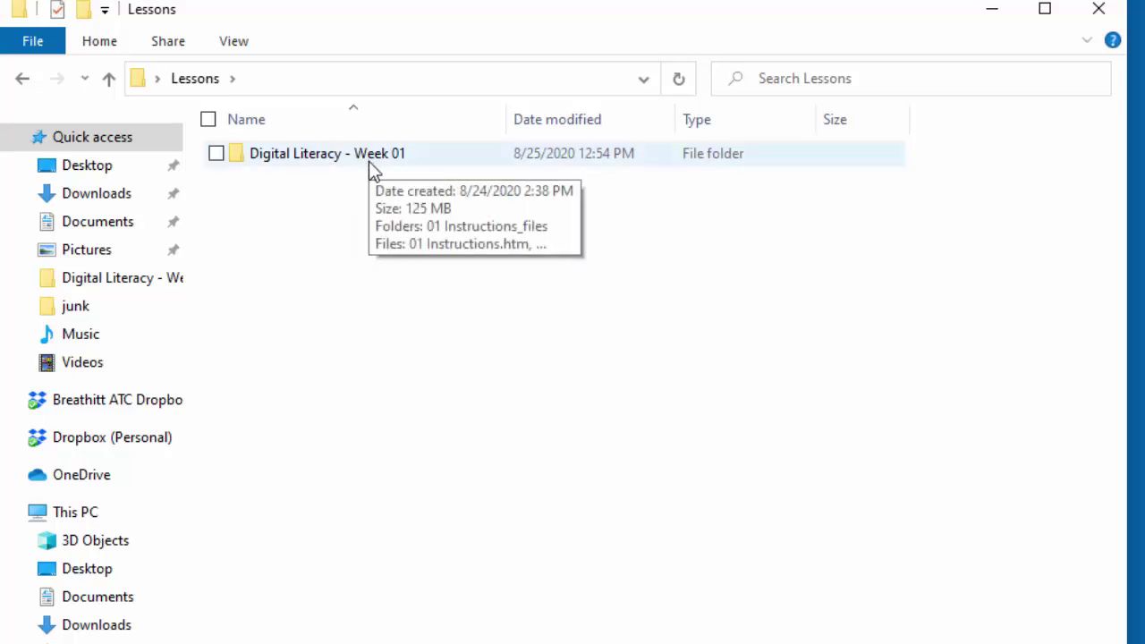
pyautogui.click(324, 161)
pyautogui.click(465, 193)
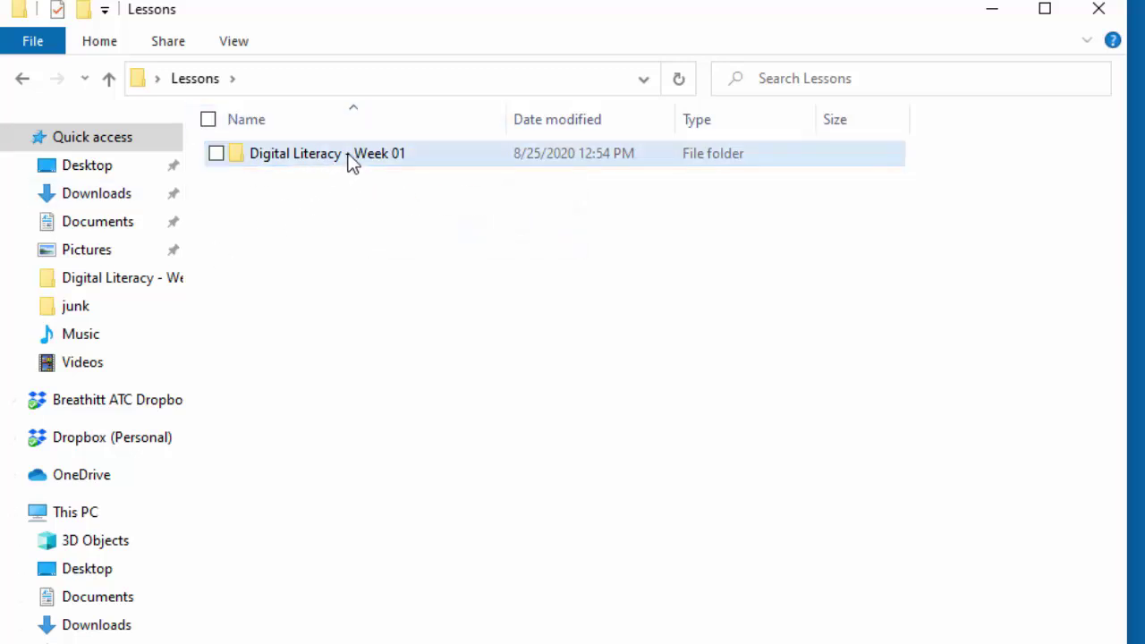
pyautogui.moveTo(384, 160)
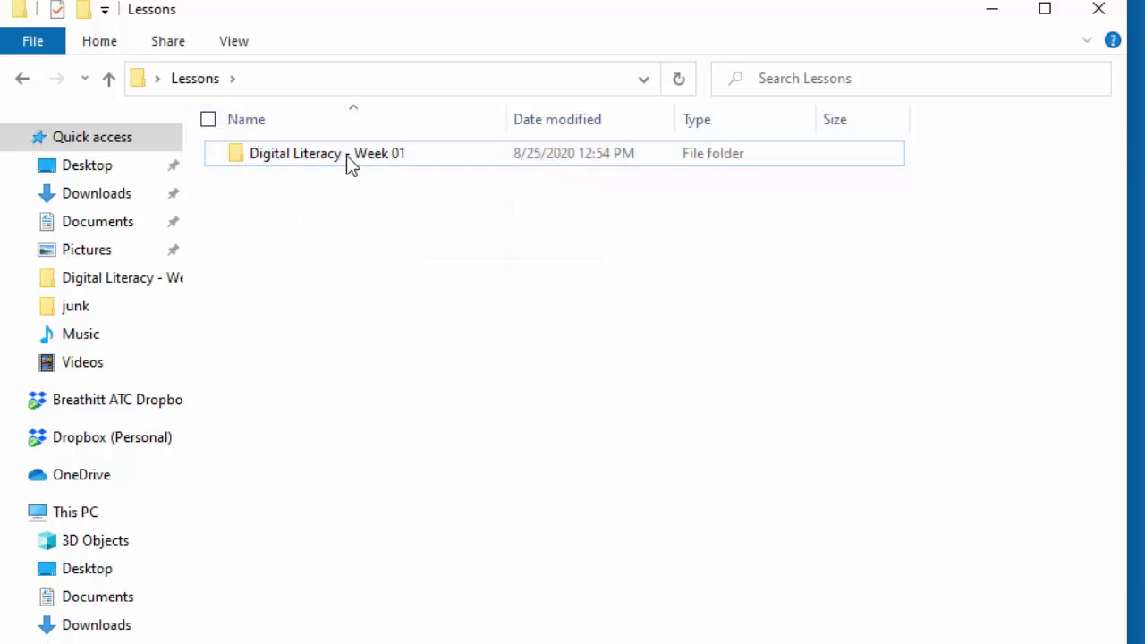
pyautogui.rightClick(300, 152)
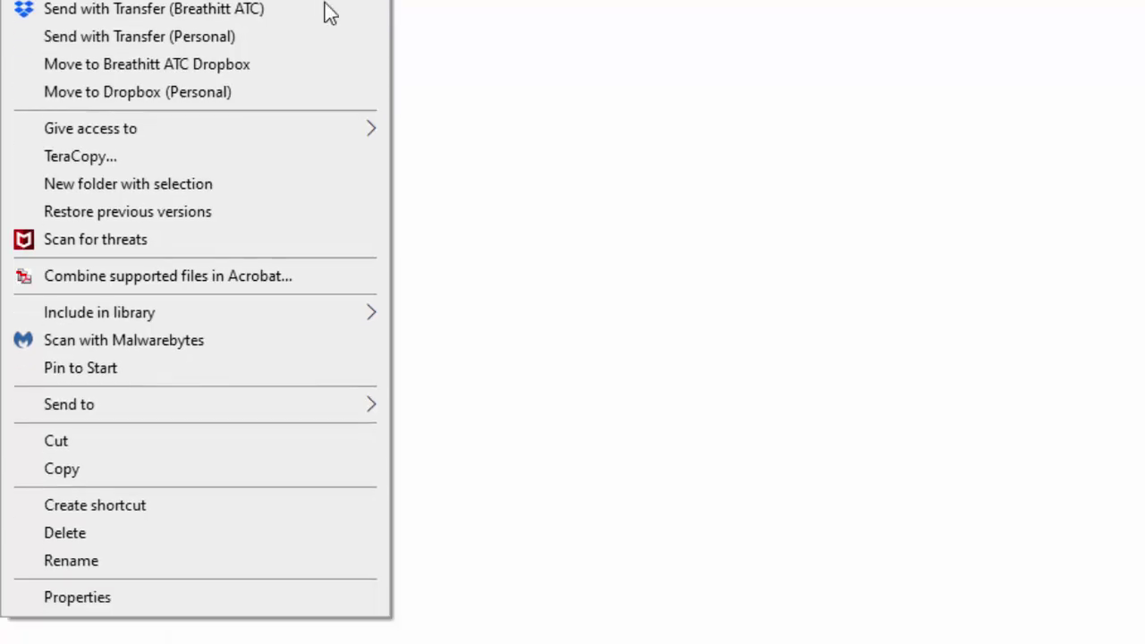
pyautogui.moveTo(301, 407)
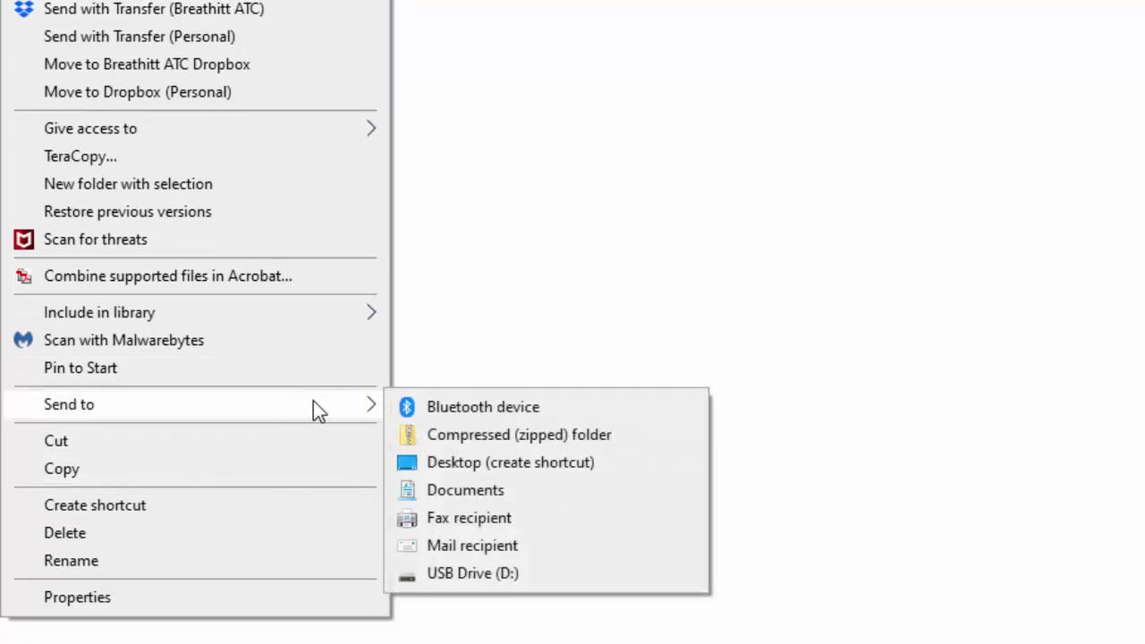
pyautogui.click(507, 574)
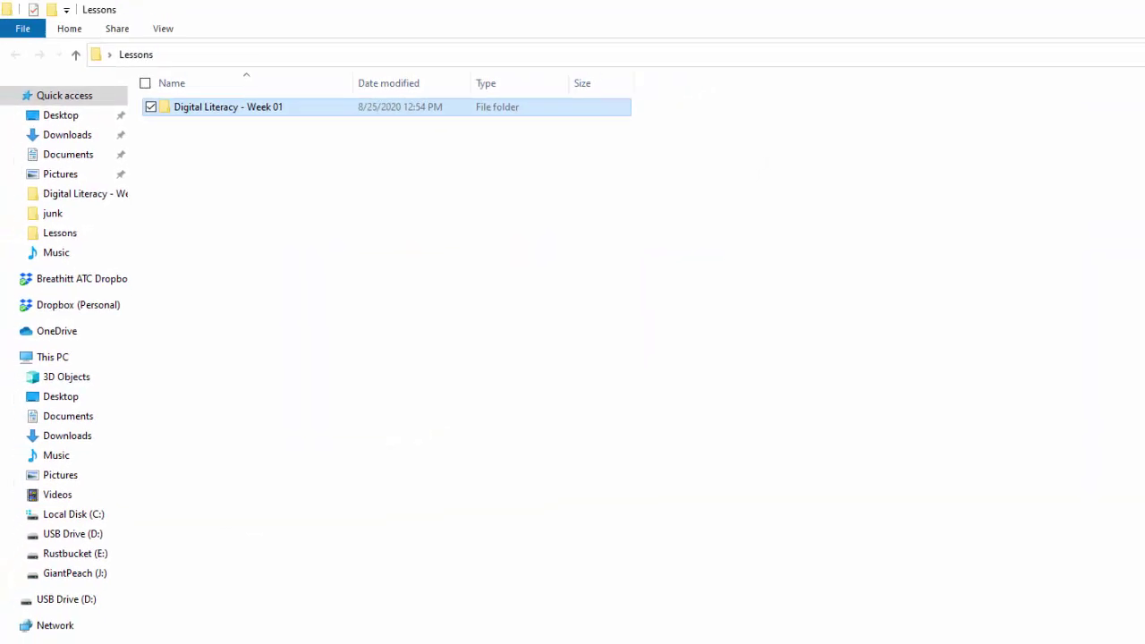
# - Open 01 Instructions.htm from Digital Literacy - Week 01 on USB Drive (D:) and check that its Assignment 1 document opens in Word
pyautogui.click(82, 603)
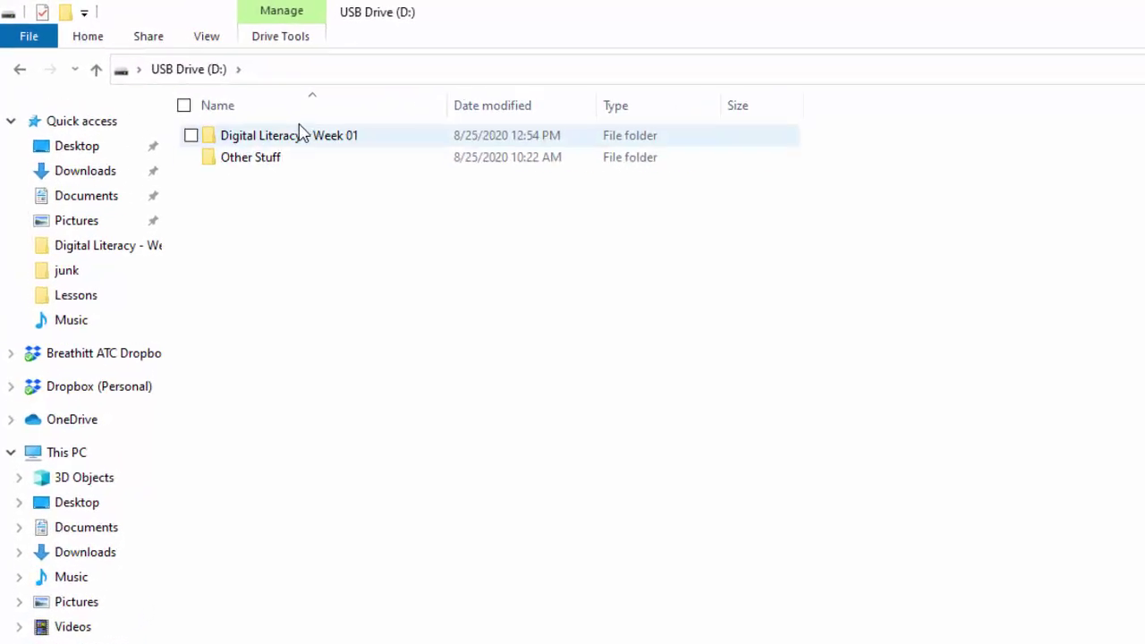
pyautogui.doubleClick(320, 165)
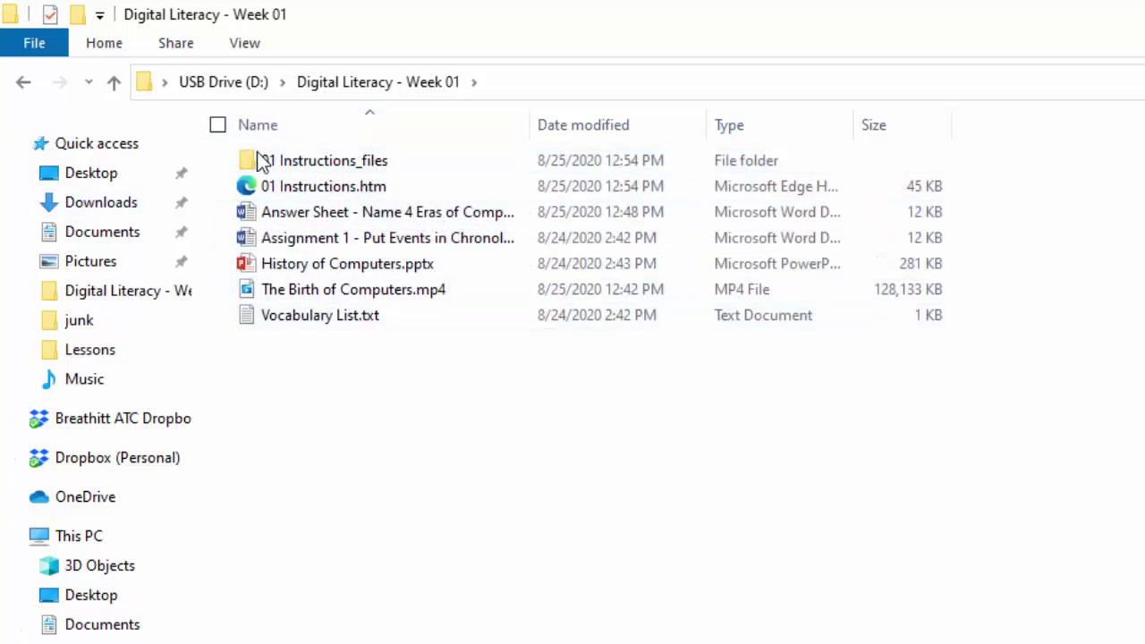
pyautogui.moveTo(391, 163)
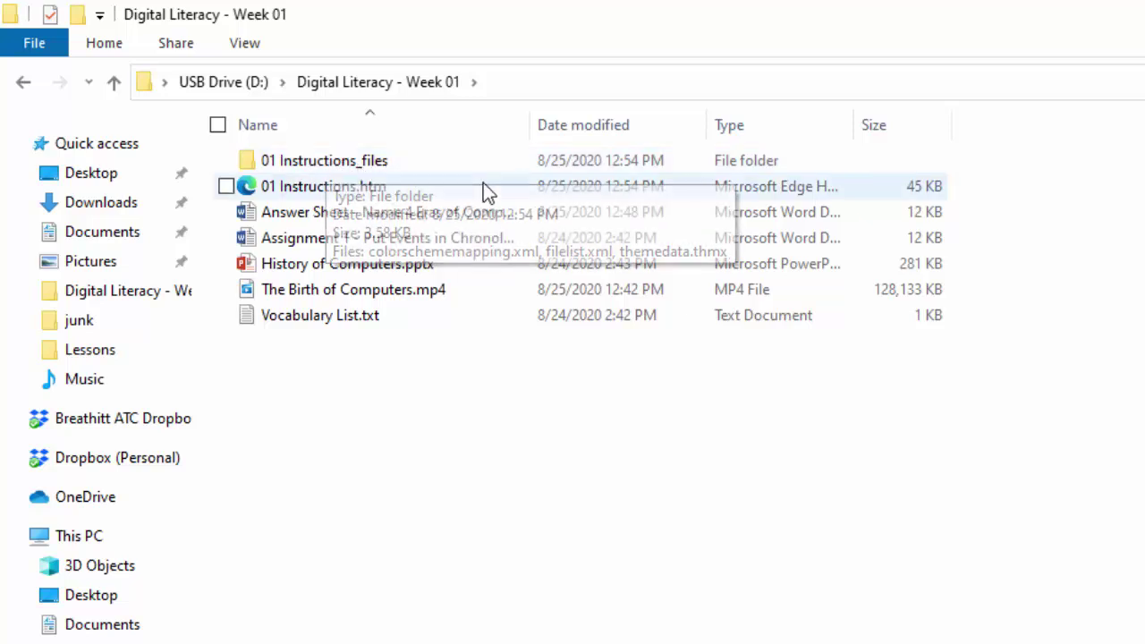
pyautogui.click(329, 199)
pyautogui.doubleClick(328, 194)
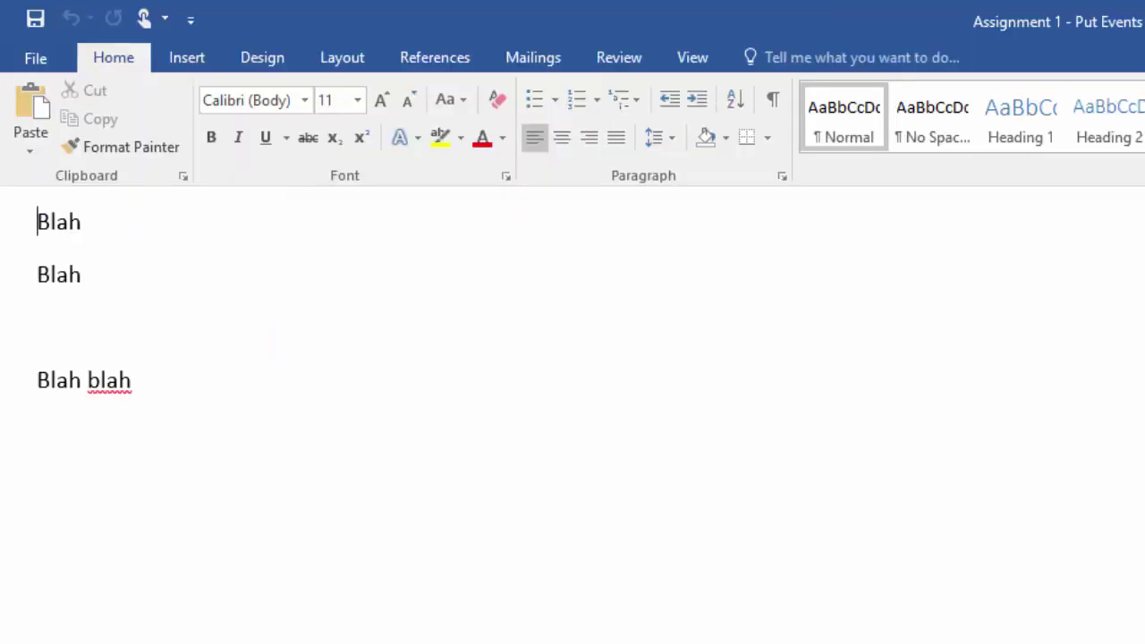
pyautogui.hotkey('alt', 'Tab')
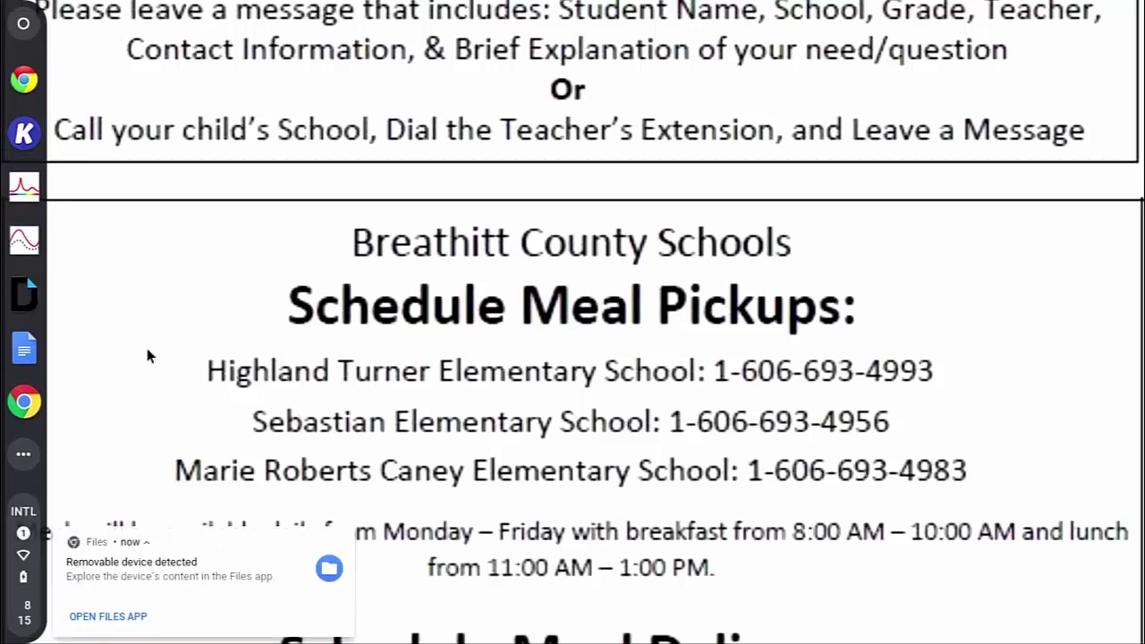
# - On the Chromebook, open the detected USB drive in the Files app and open 01 Instructions.htm from Digital Literacy - Week 01
pyautogui.click(184, 571)
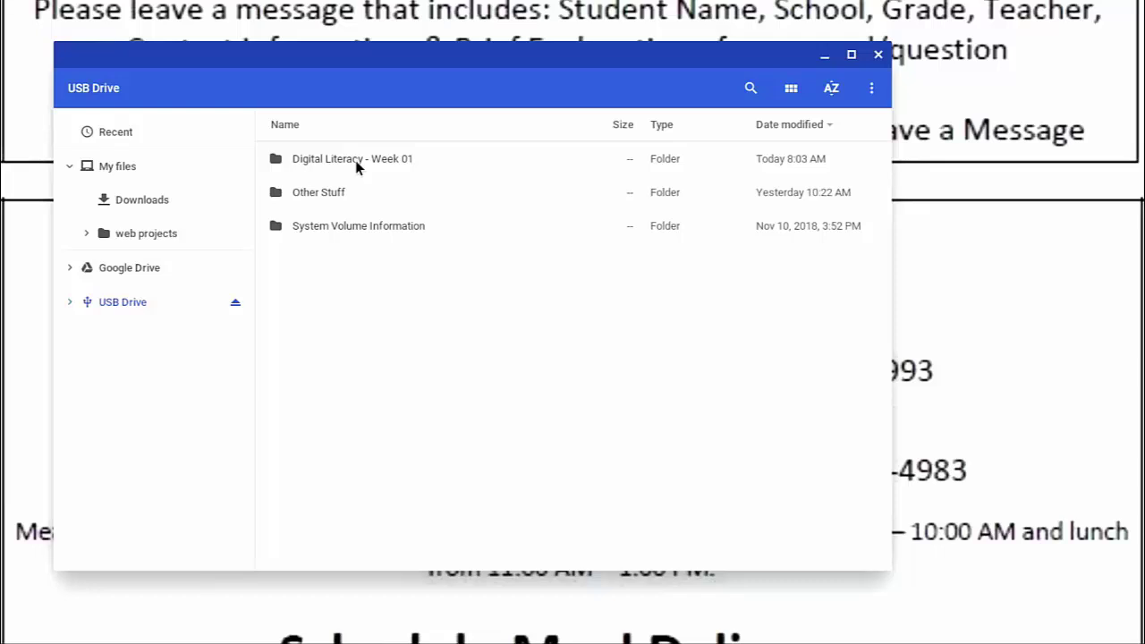
pyautogui.doubleClick(355, 160)
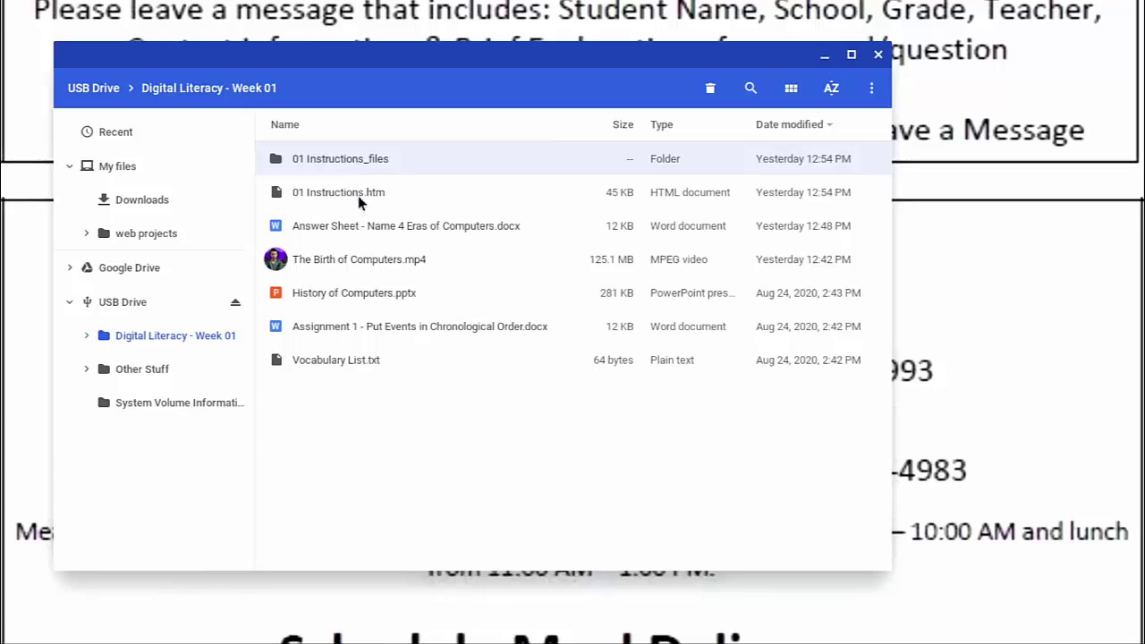
pyautogui.doubleClick(362, 194)
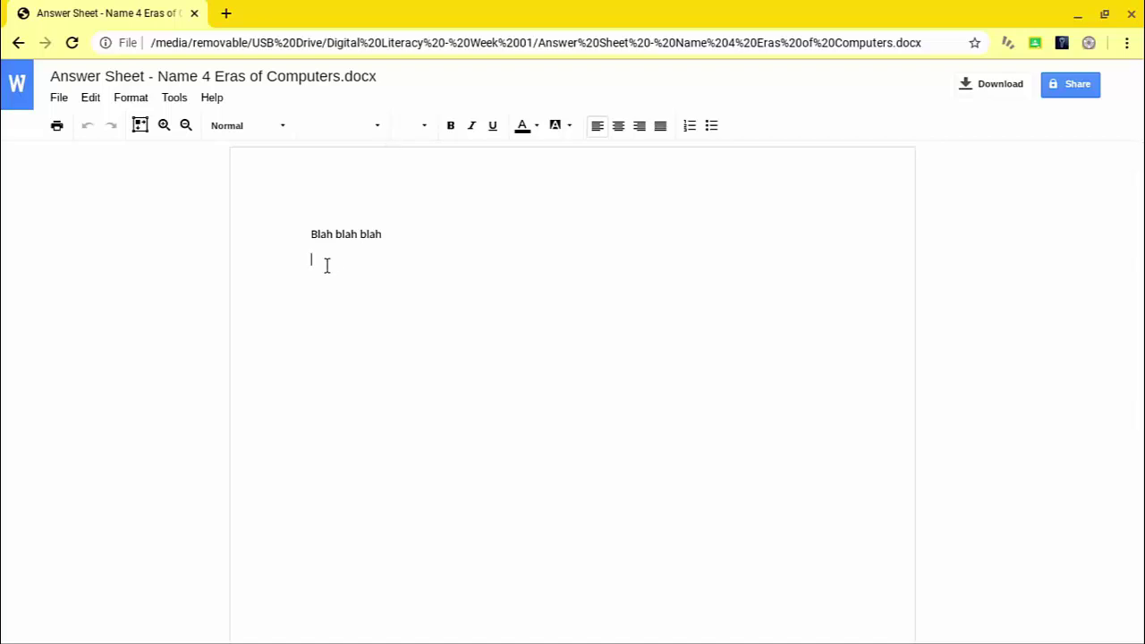
# - Add the line "Hello people!" below the existing text in Answer Sheet - Name 4 Eras of Computers.docx
pyautogui.press('Return')
pyautogui.write('Hell')
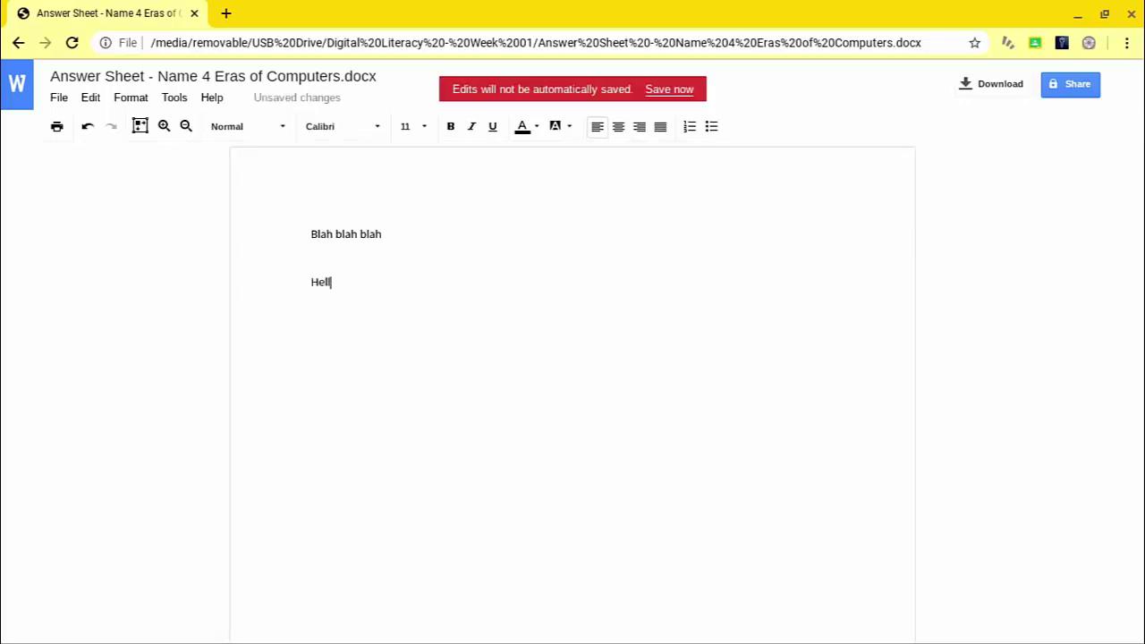
pyautogui.write('o people!')
# - Save the answer sheet to USB Drive > Digital Literacy - Week 01, replacing the existing file, and close the browser window
pyautogui.click(655, 90)
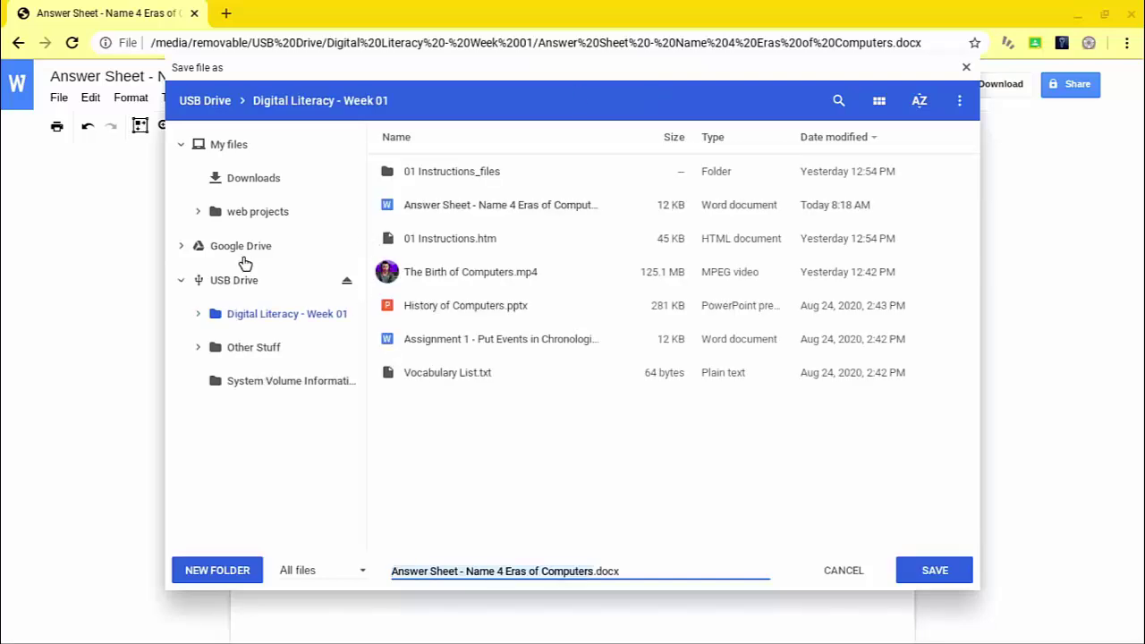
pyautogui.click(240, 148)
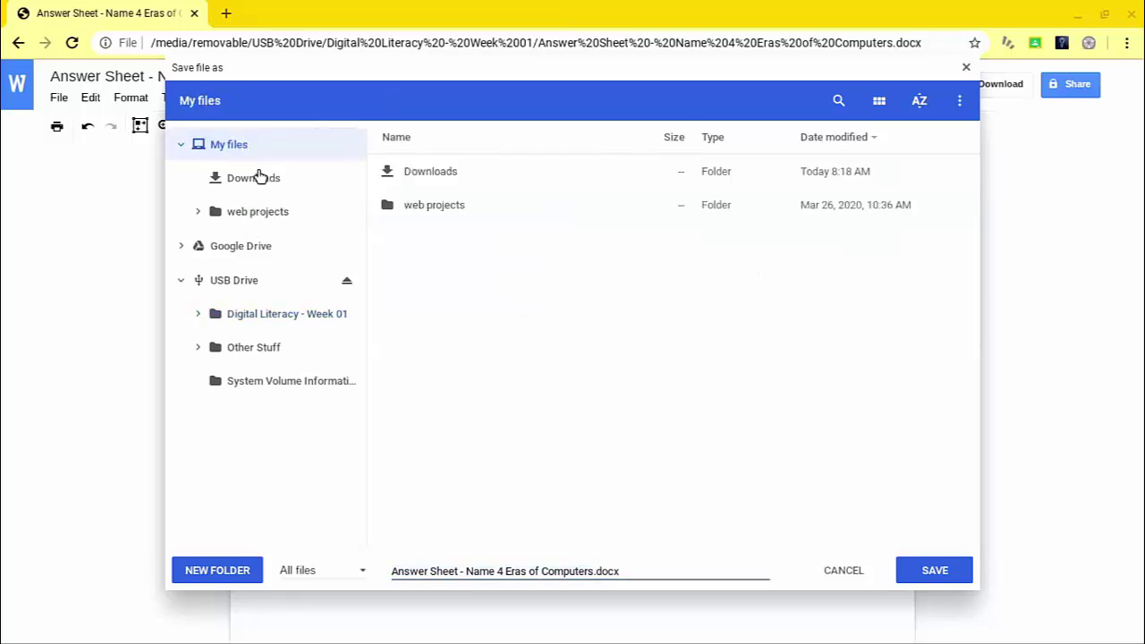
pyautogui.click(259, 178)
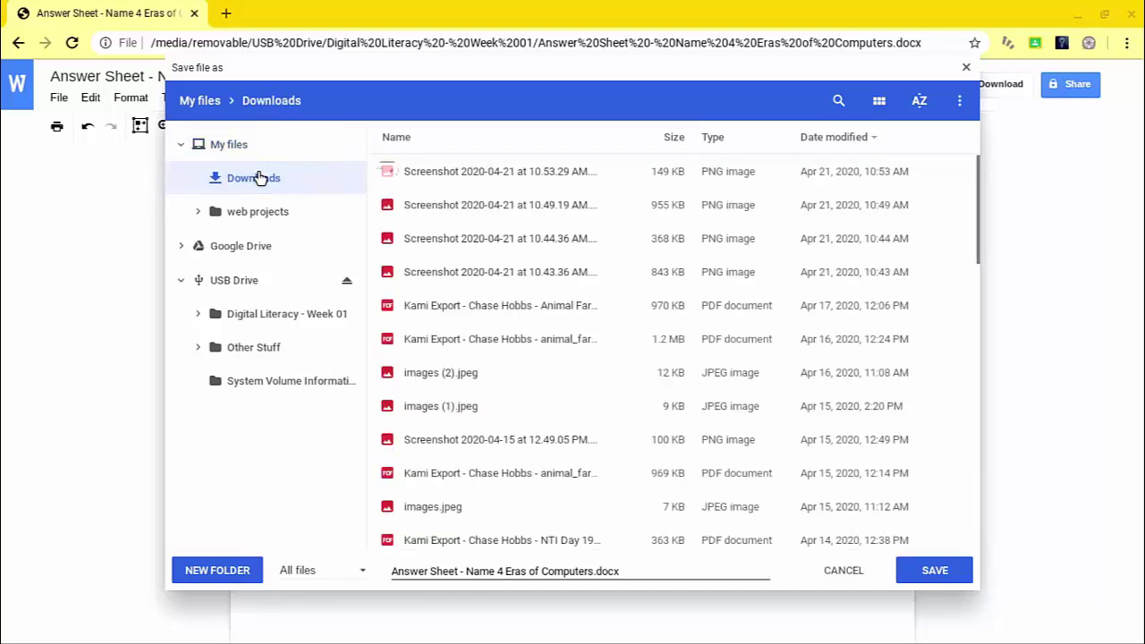
pyautogui.click(267, 319)
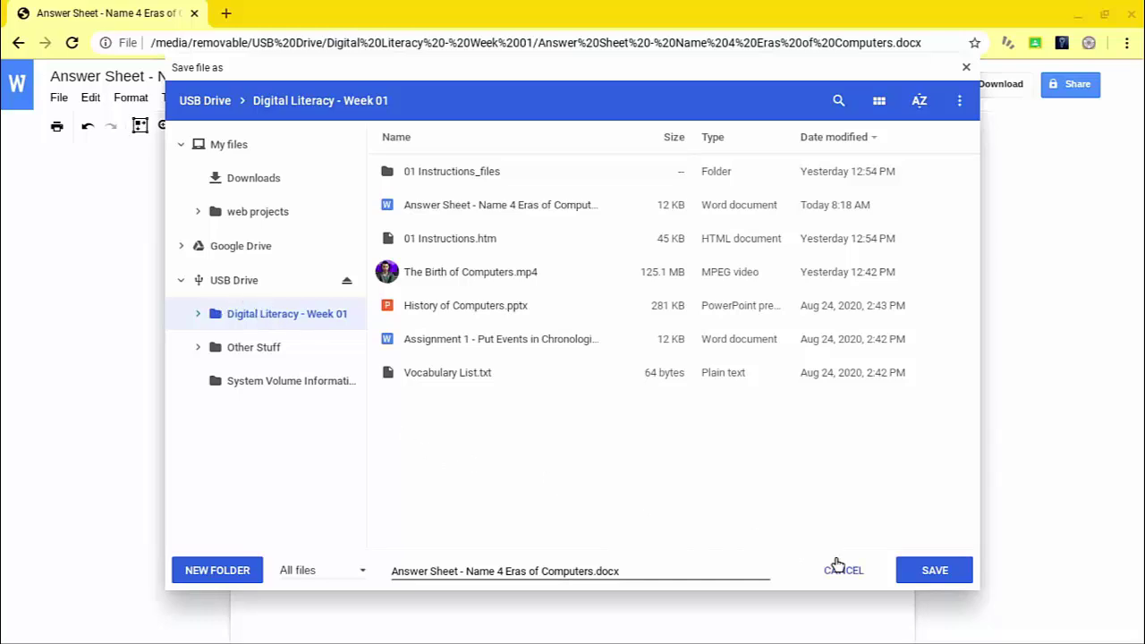
pyautogui.click(942, 578)
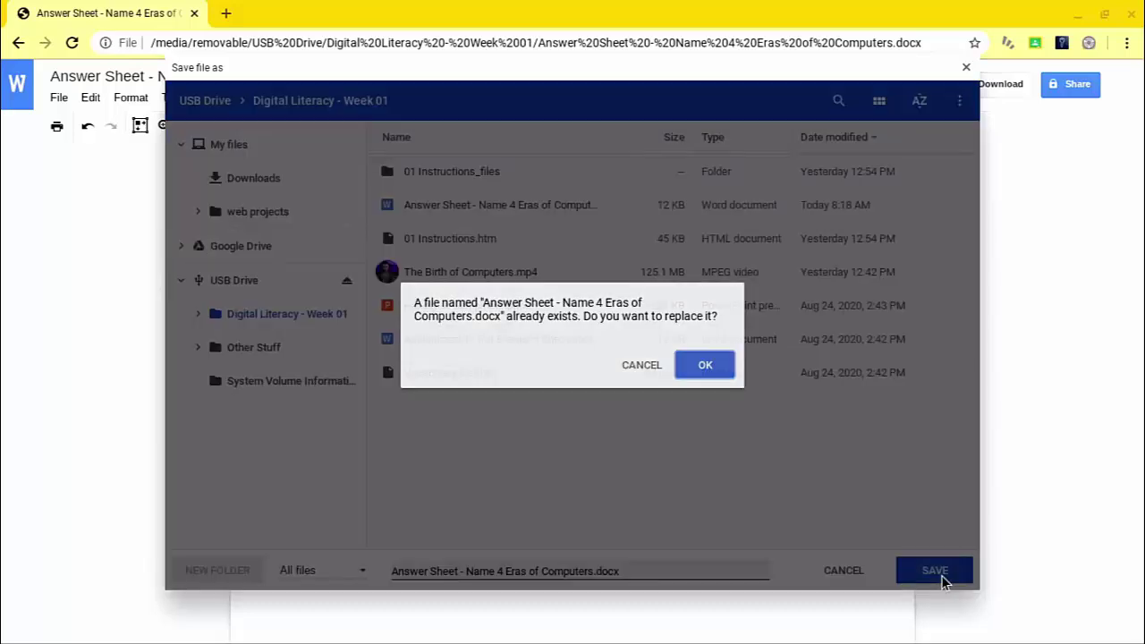
pyautogui.click(691, 366)
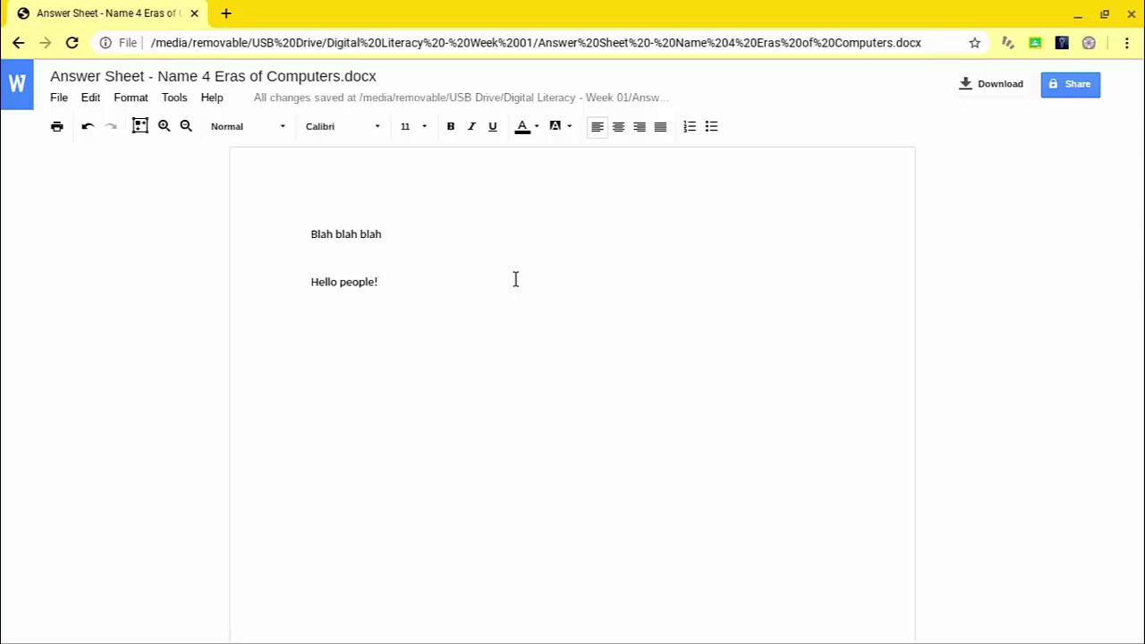
pyautogui.click(1132, 15)
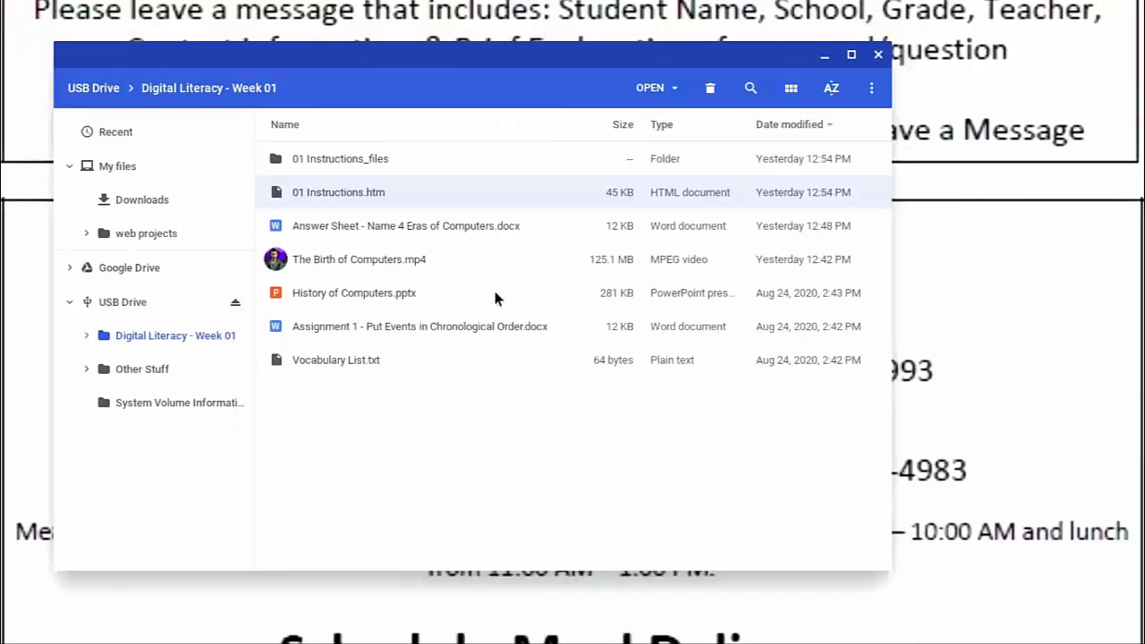